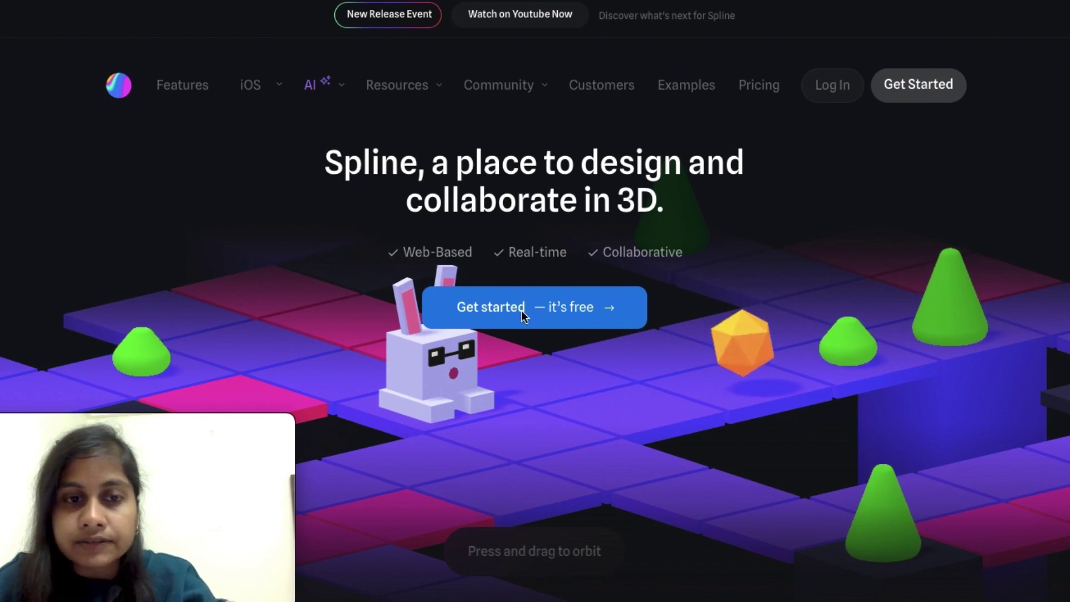
# - Create a new blank Spline file and delete its default directional light and rectangle
pyautogui.click(522, 311)
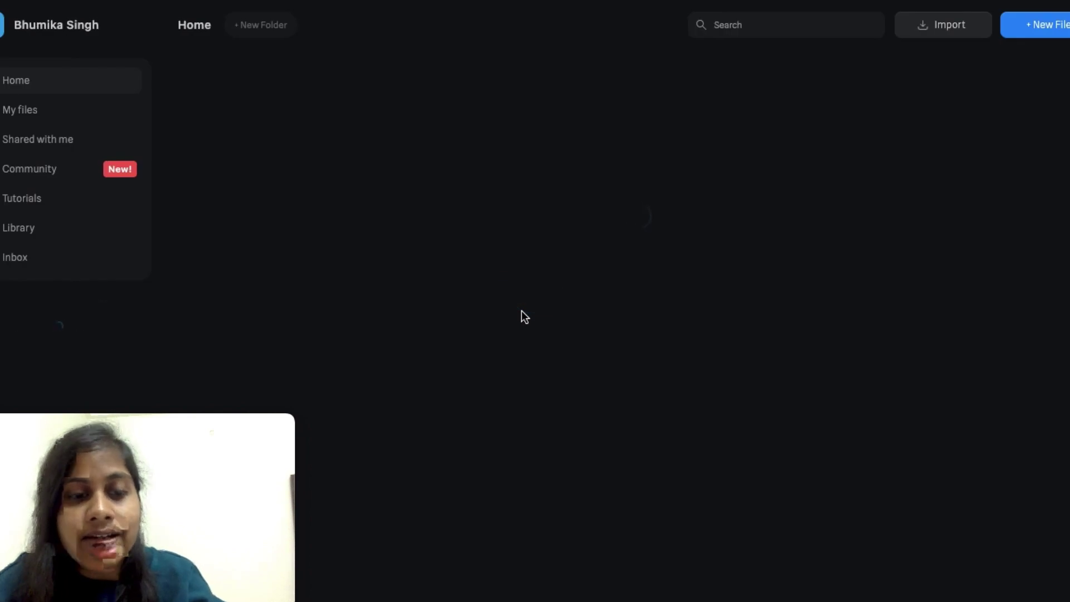
pyautogui.click(1031, 25)
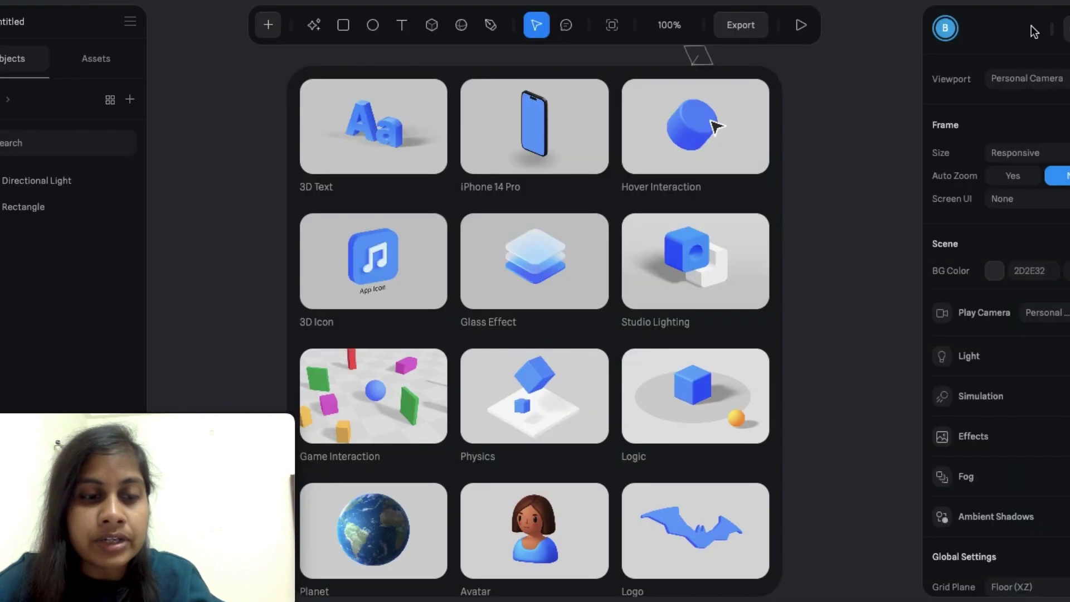
pyautogui.click(836, 176)
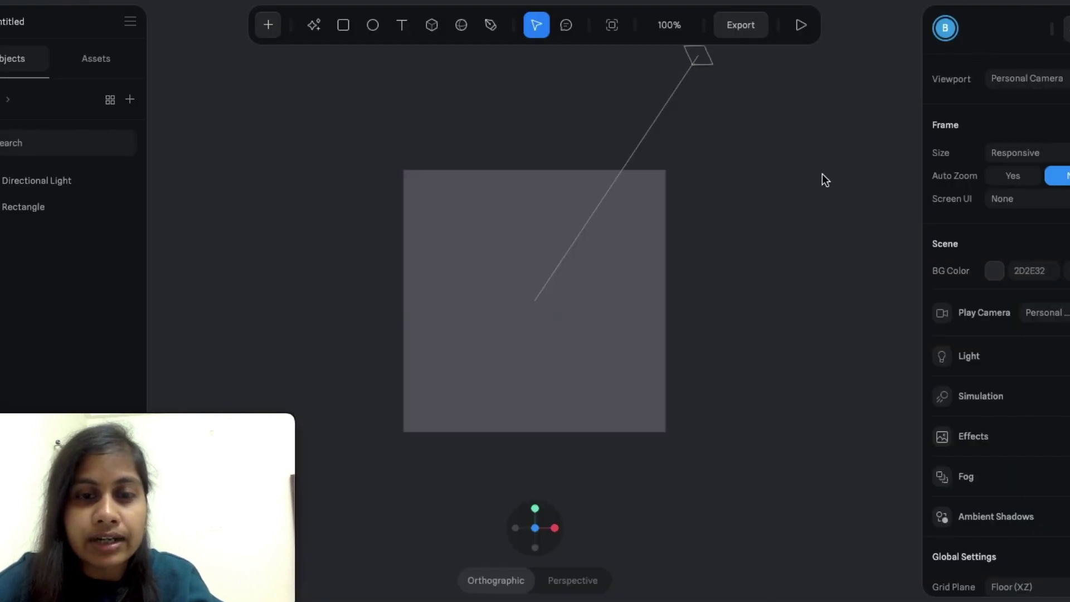
pyautogui.moveTo(730, 483); pyautogui.dragTo(373, 131)
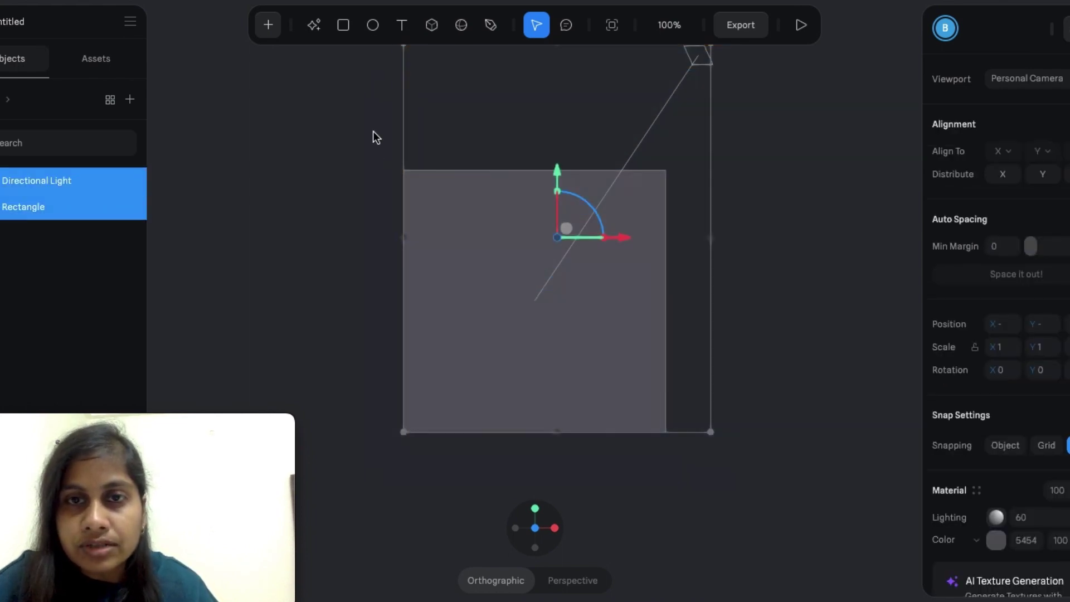
pyautogui.press('Delete')
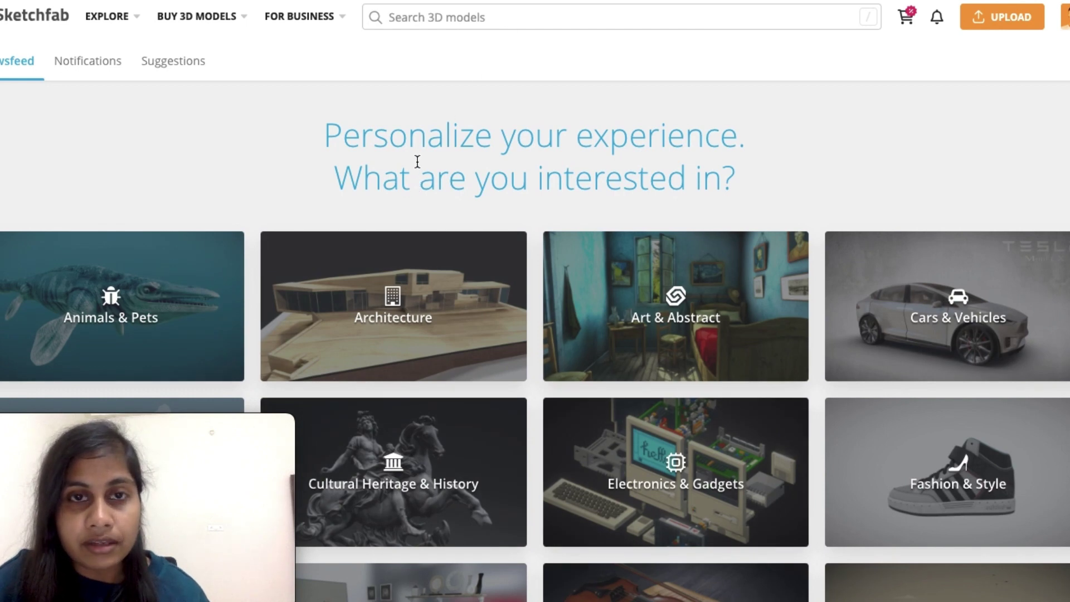
# - Switch to Sketchfab and search the 3D models for "tesla"
pyautogui.click(422, 18)
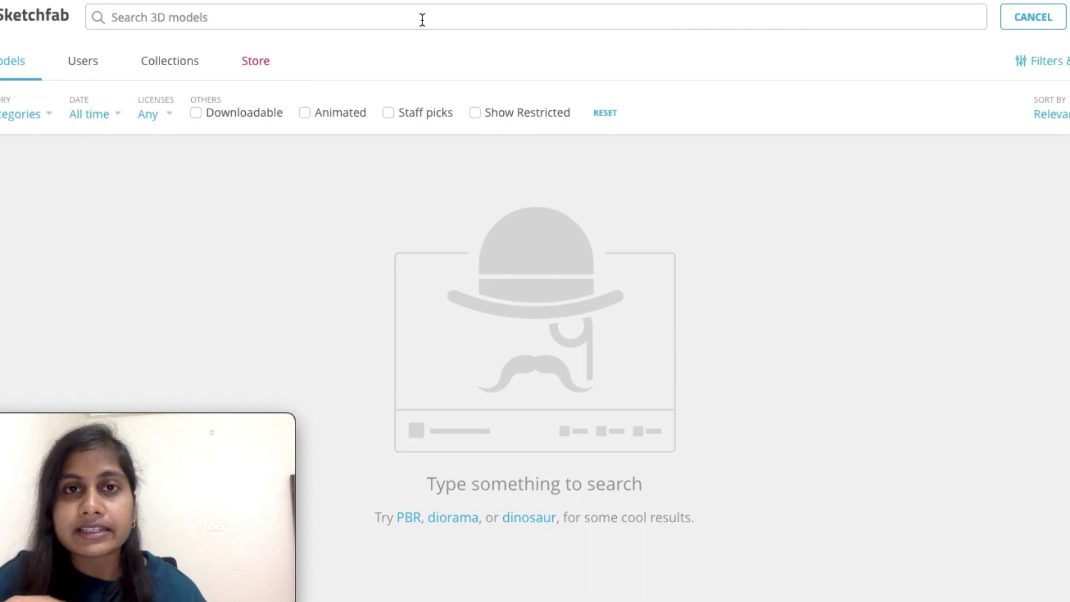
pyautogui.write('te')
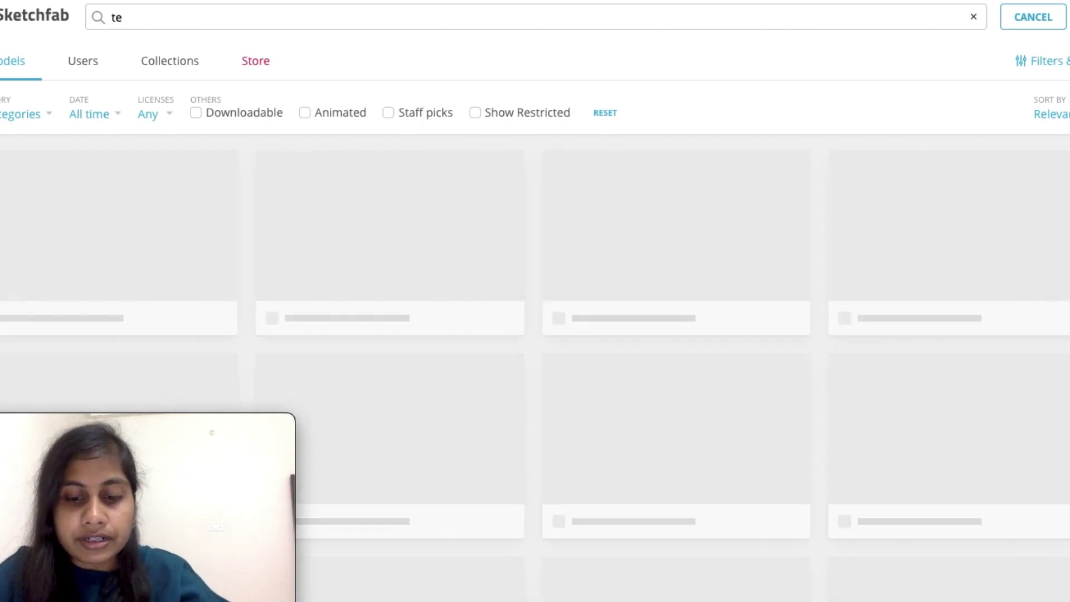
pyautogui.write('sla')
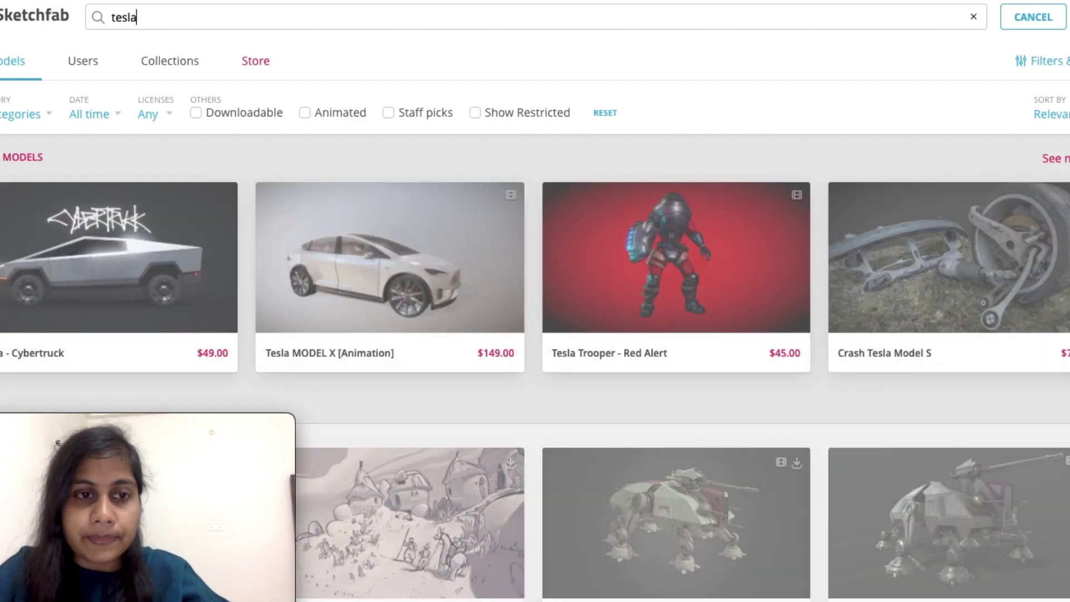
# - Browse the search results and open the page of the downloadable white Tesla Model 3
pyautogui.scroll(-3, 592, 420)
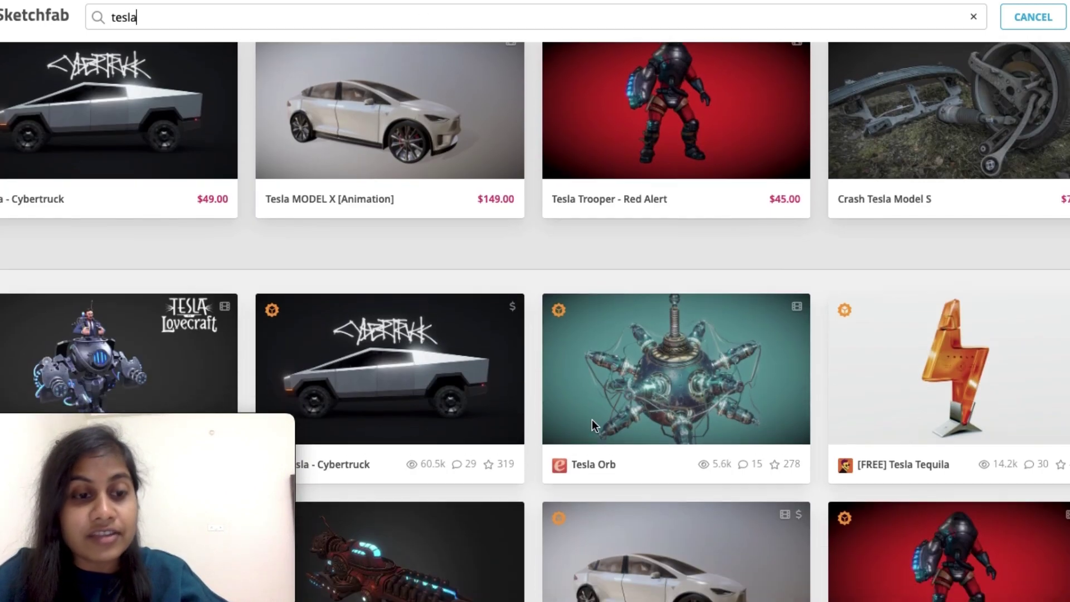
pyautogui.scroll(-5, 594, 426)
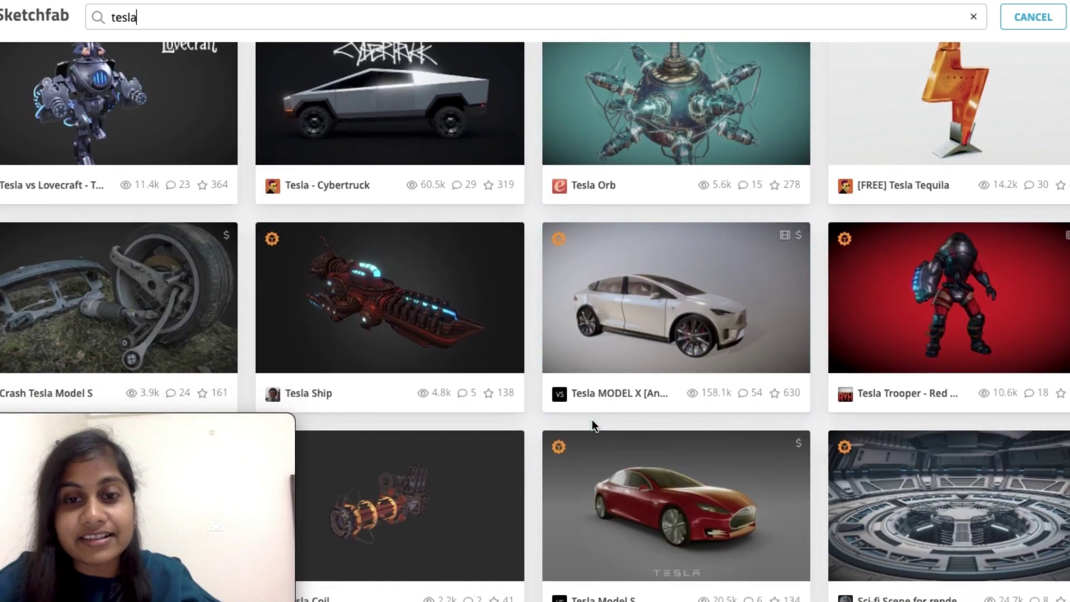
pyautogui.scroll(-3, 592, 426)
pyautogui.scroll(-3, 593, 422)
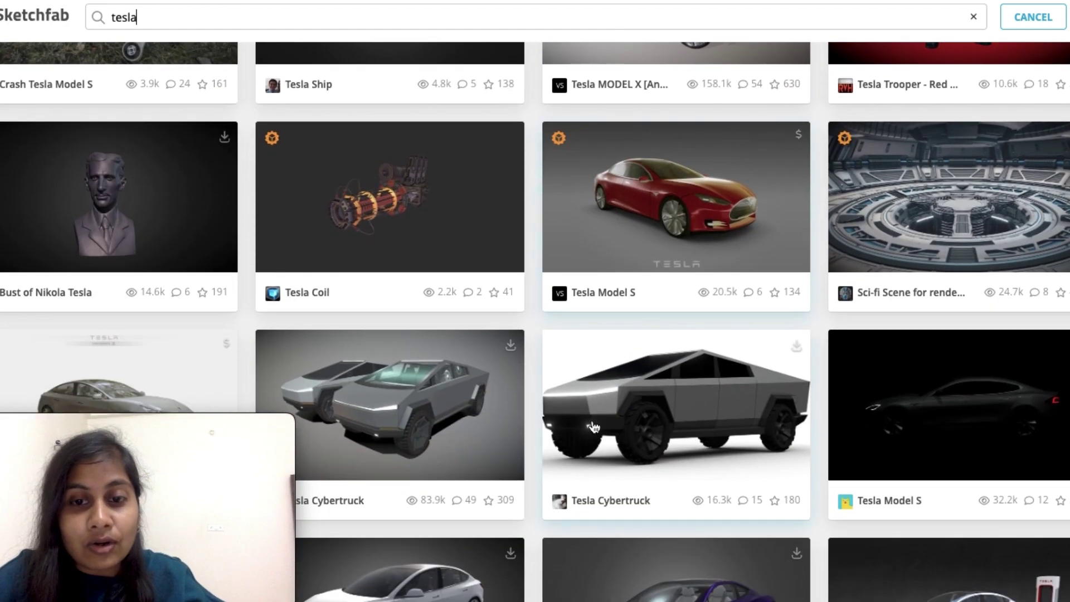
pyautogui.scroll(-4, 594, 427)
pyautogui.scroll(-3, 594, 427)
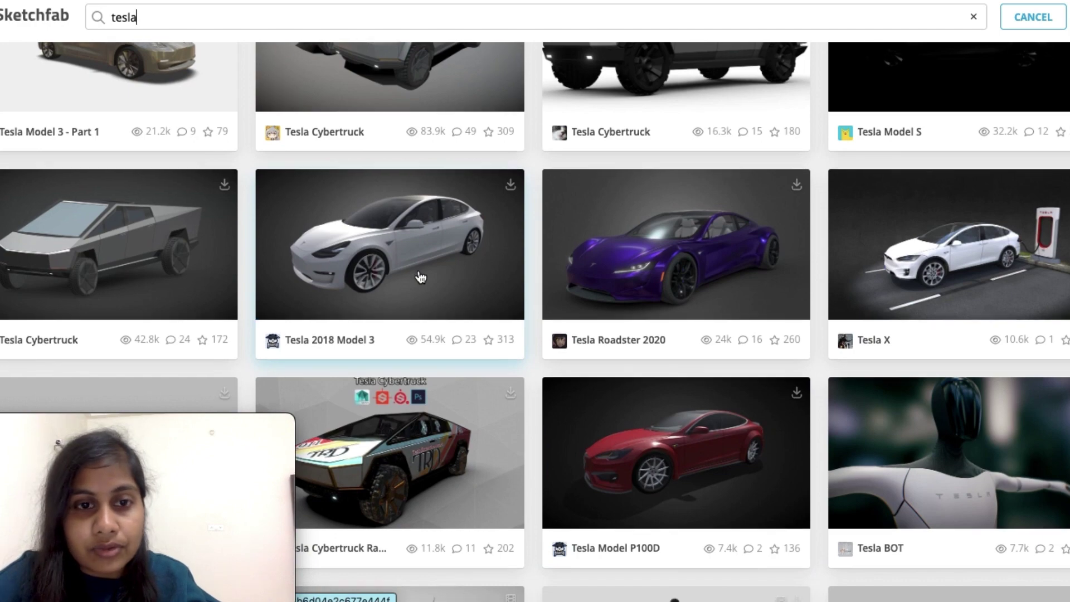
pyautogui.scroll(-6, 421, 277)
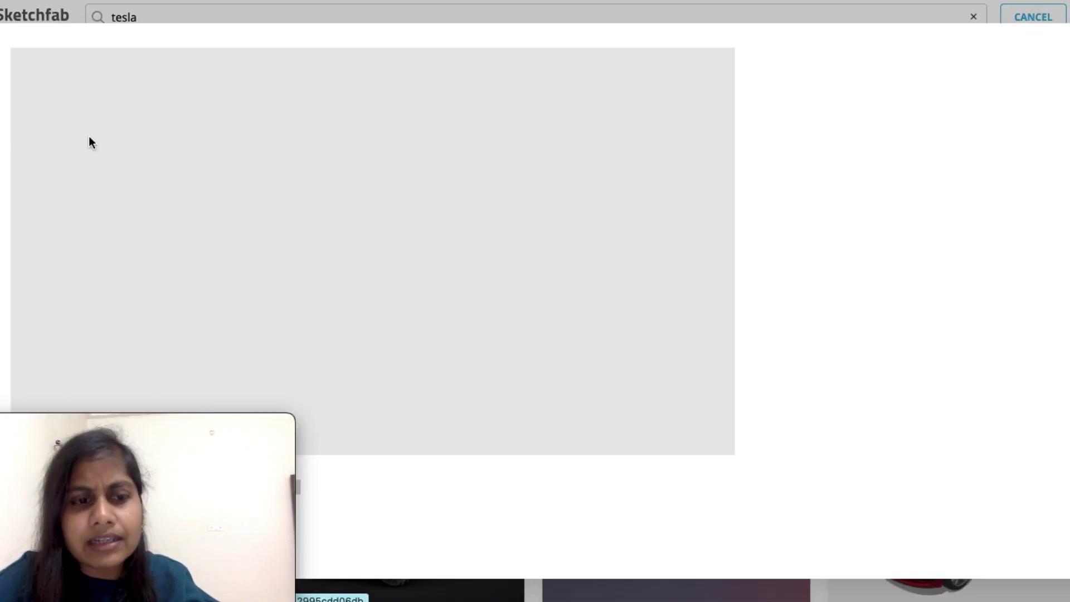
pyautogui.click(90, 137)
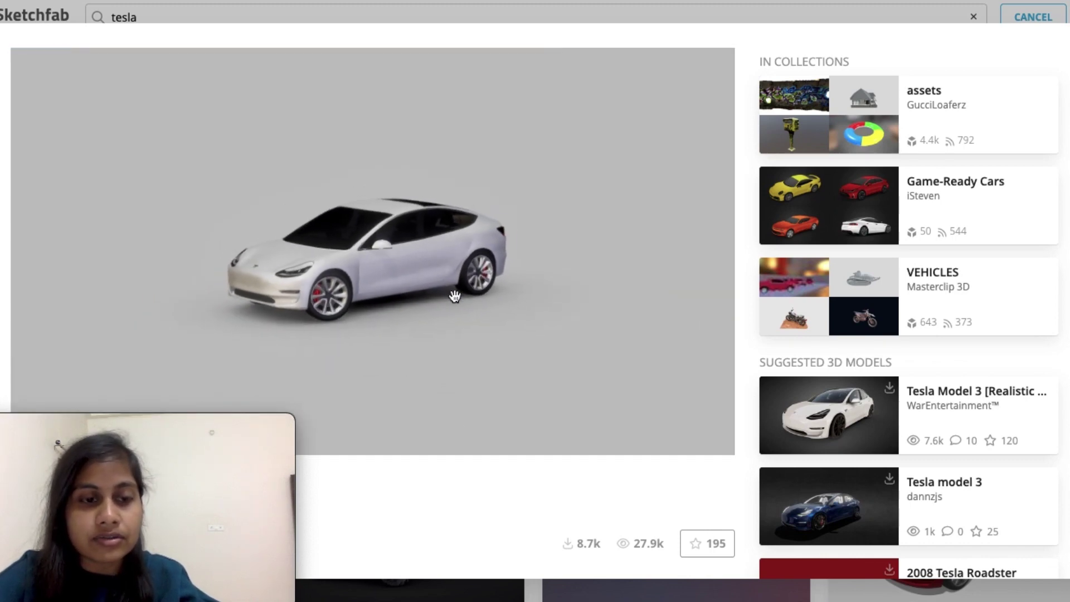
# - Download the Tesla Model 3 in its original .fbx format and close the download dialog
pyautogui.scroll(-5, 427, 513)
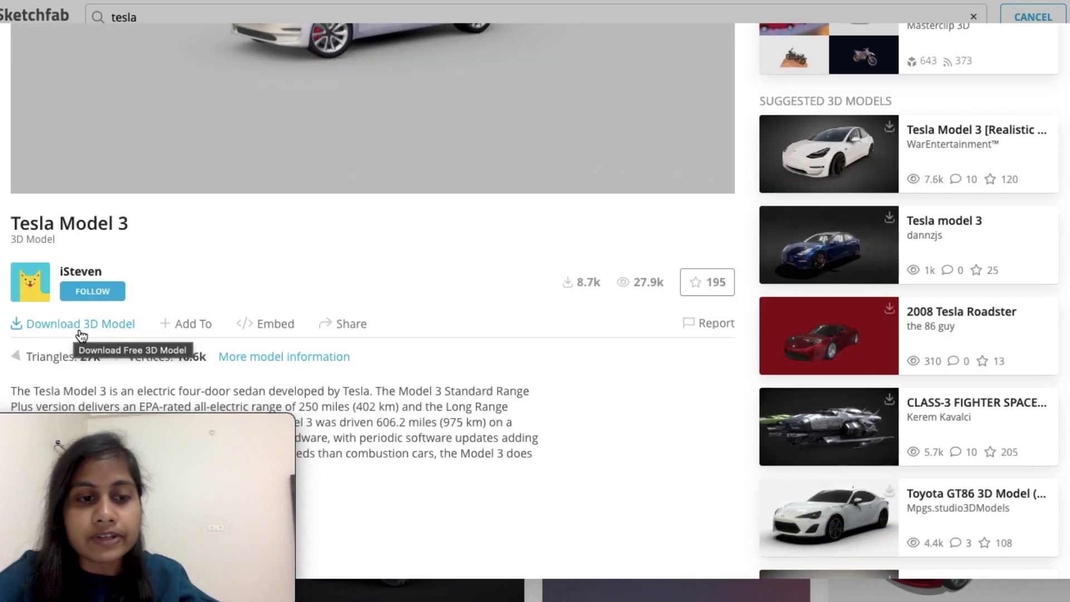
pyautogui.click(99, 329)
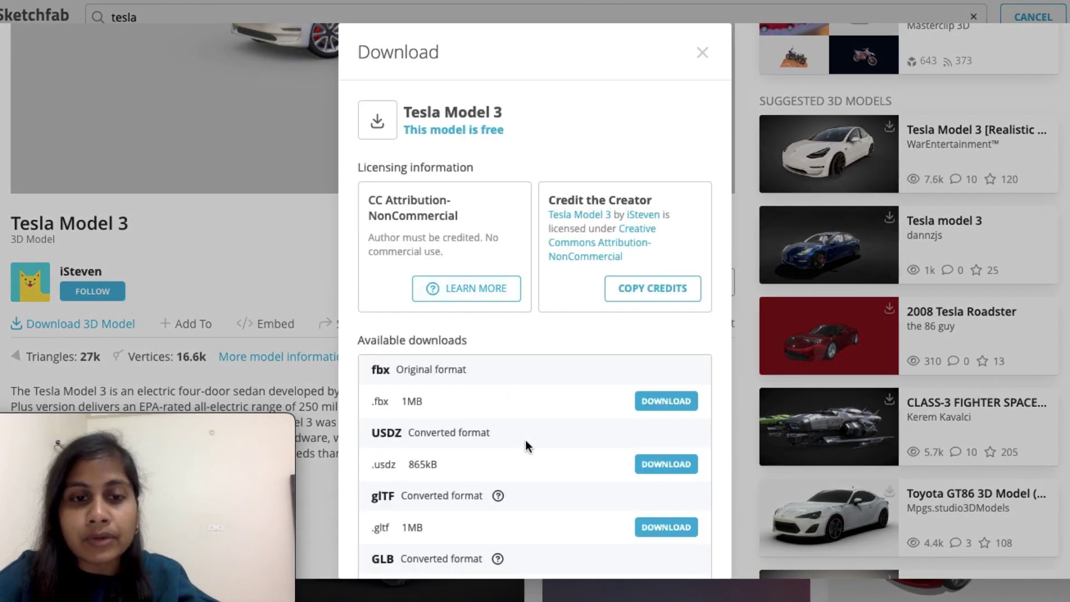
pyautogui.scroll(-2, 519, 453)
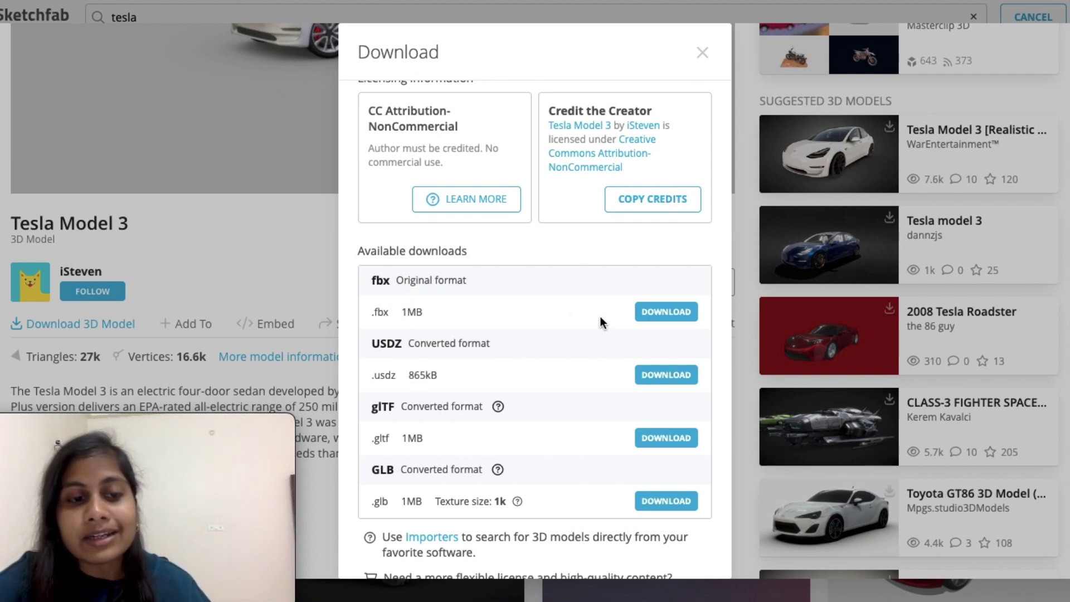
pyautogui.click(663, 313)
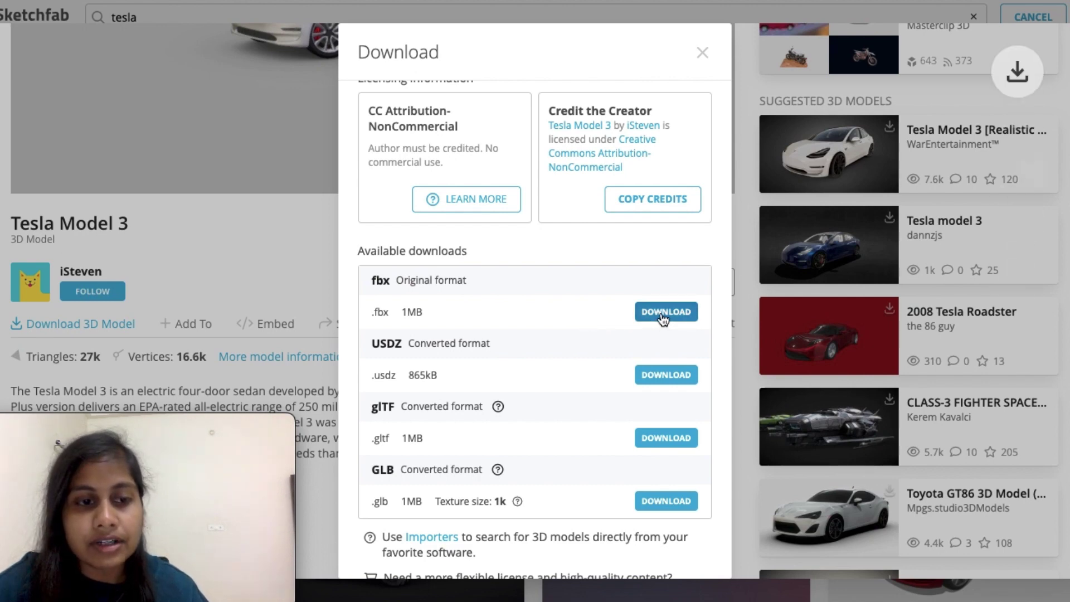
pyautogui.click(703, 53)
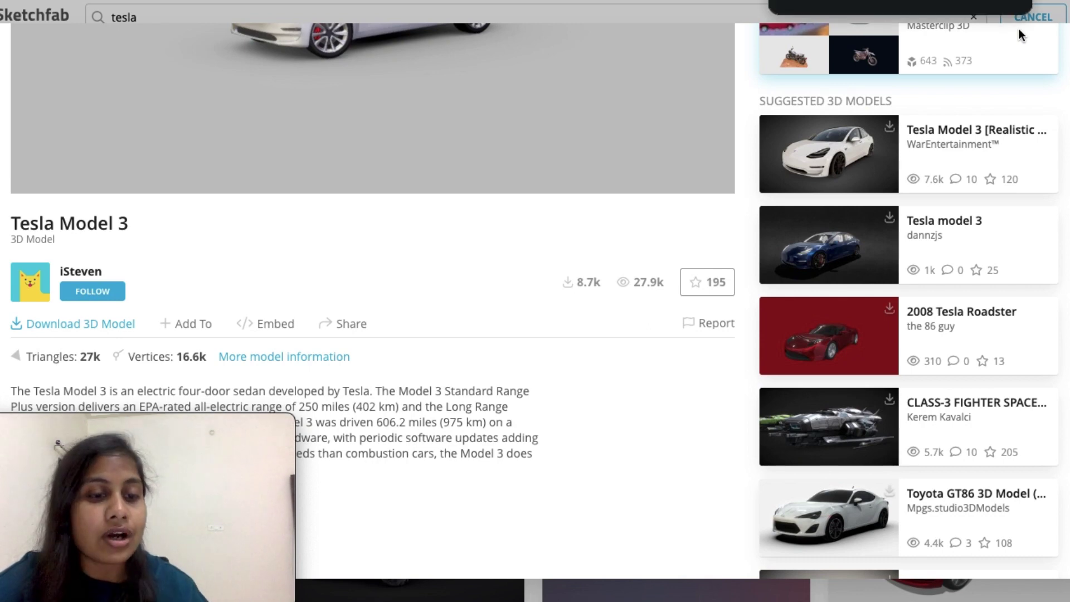
# - In Finder, unpack Tesla Model 3.zip in the source folder of tesla-model-3 (1) and locate Tesla Model 3.fbx inside, closing the window when done
pyautogui.click(871, 7)
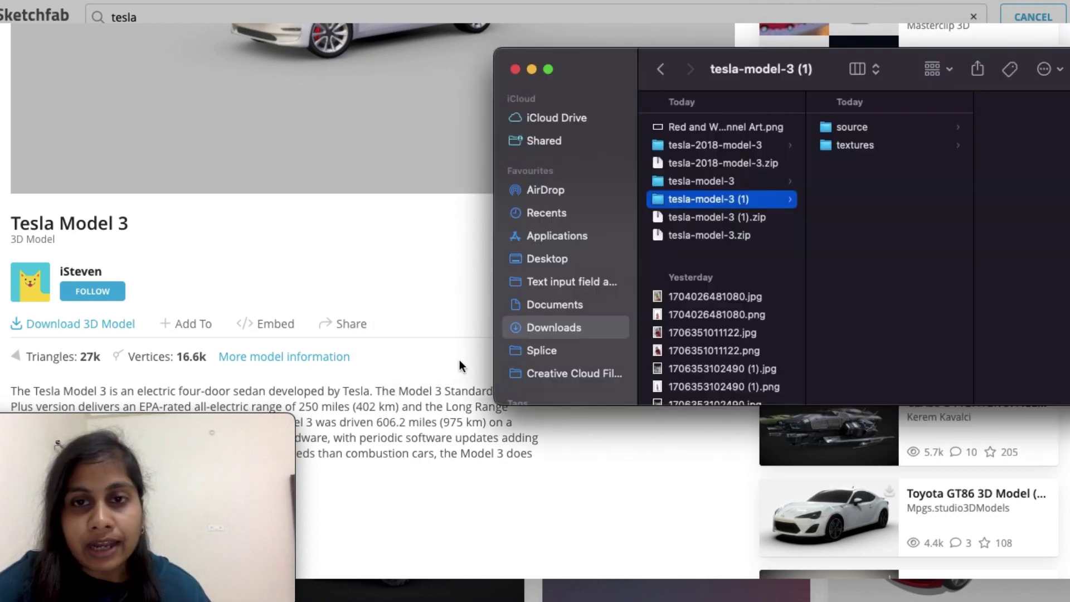
pyautogui.moveTo(831, 71); pyautogui.dragTo(574, 66)
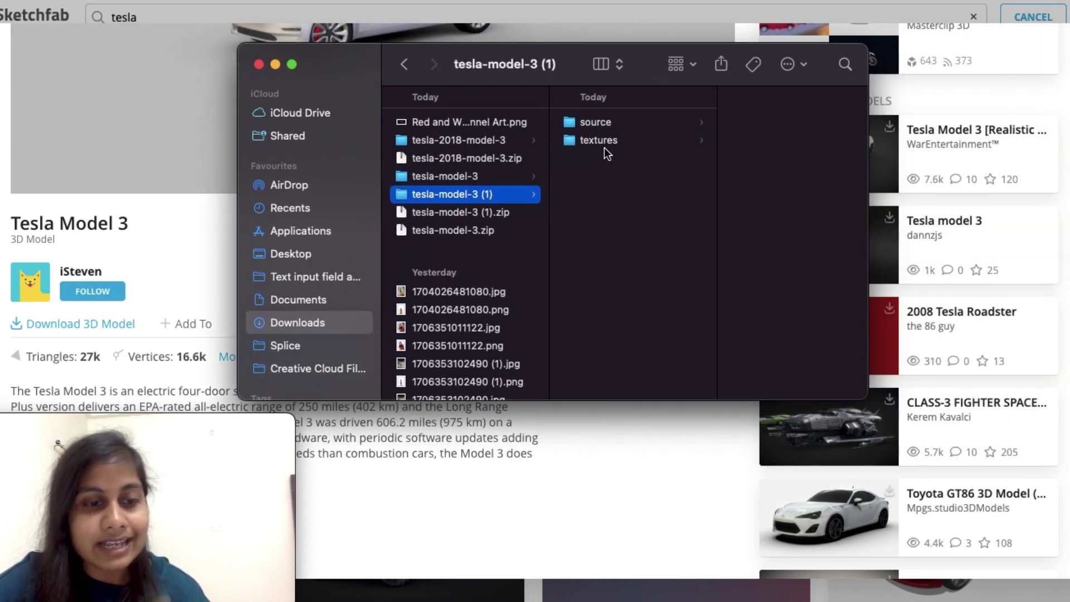
pyautogui.click(610, 123)
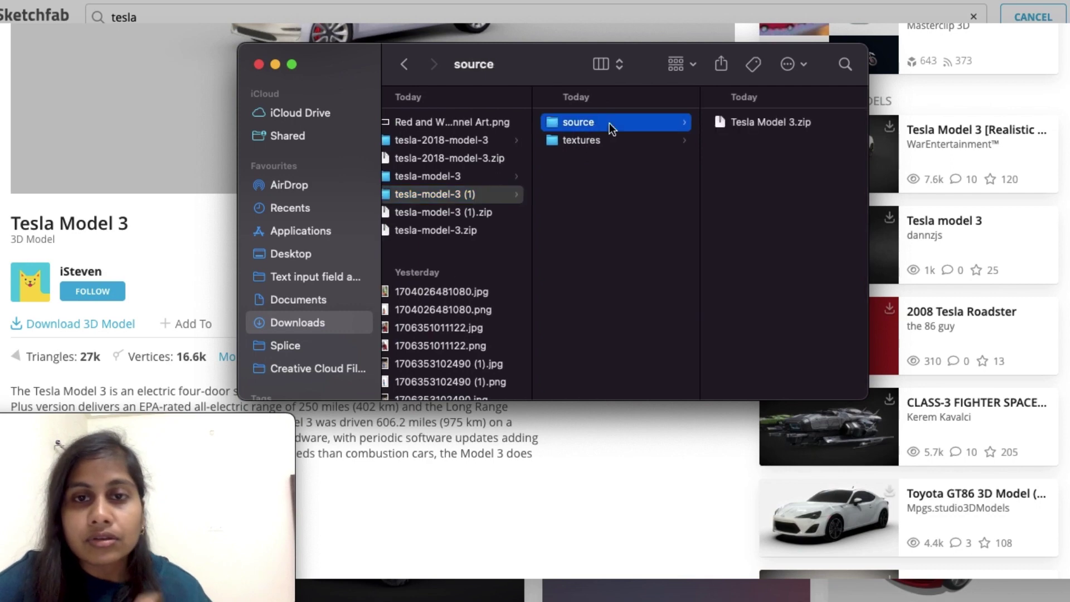
pyautogui.click(740, 121)
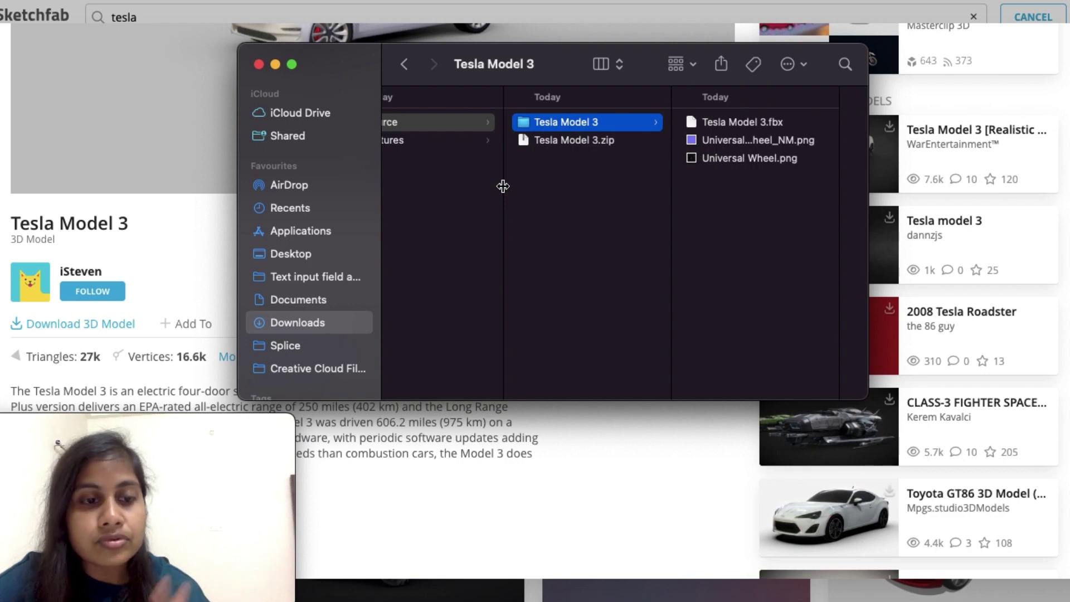
pyautogui.click(721, 122)
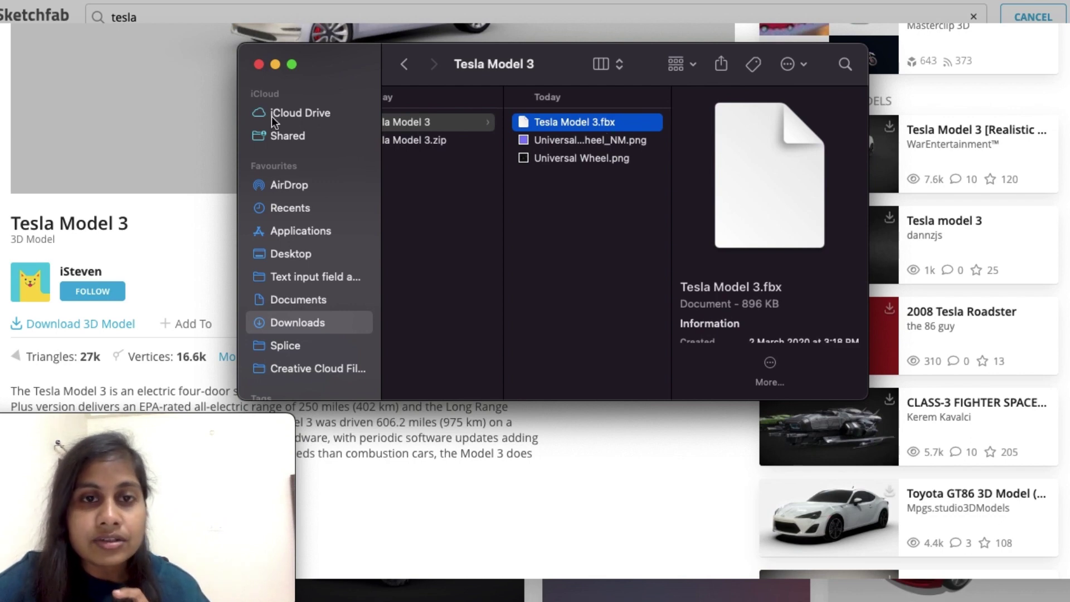
pyautogui.click(260, 67)
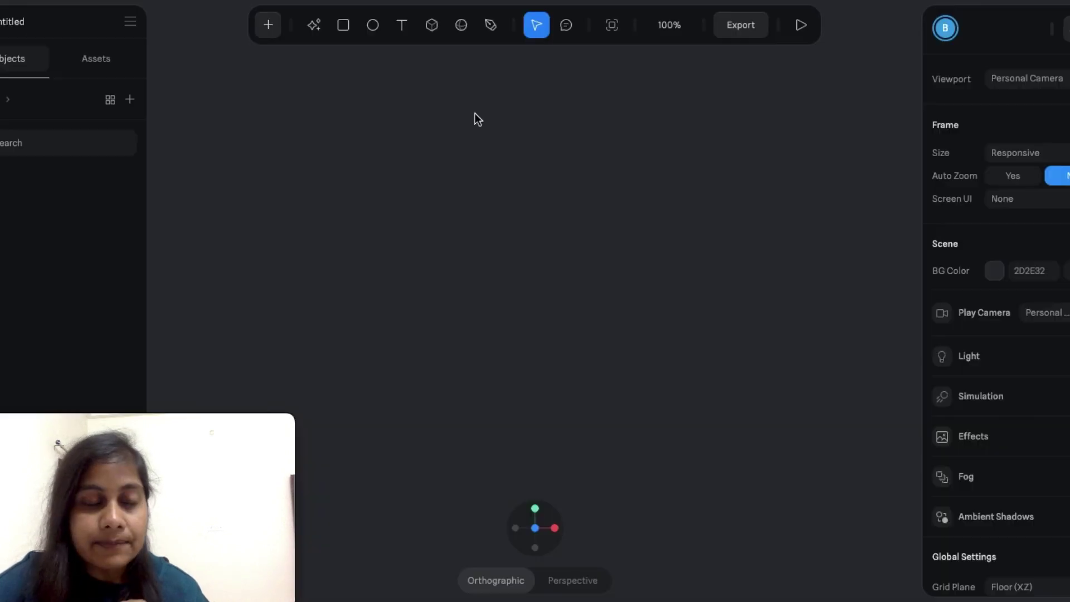
# - Back in Spline, import Tesla Model 3.fbx as a 3D model from the tesla-model-3 (1) source folder in Downloads
pyautogui.click(132, 24)
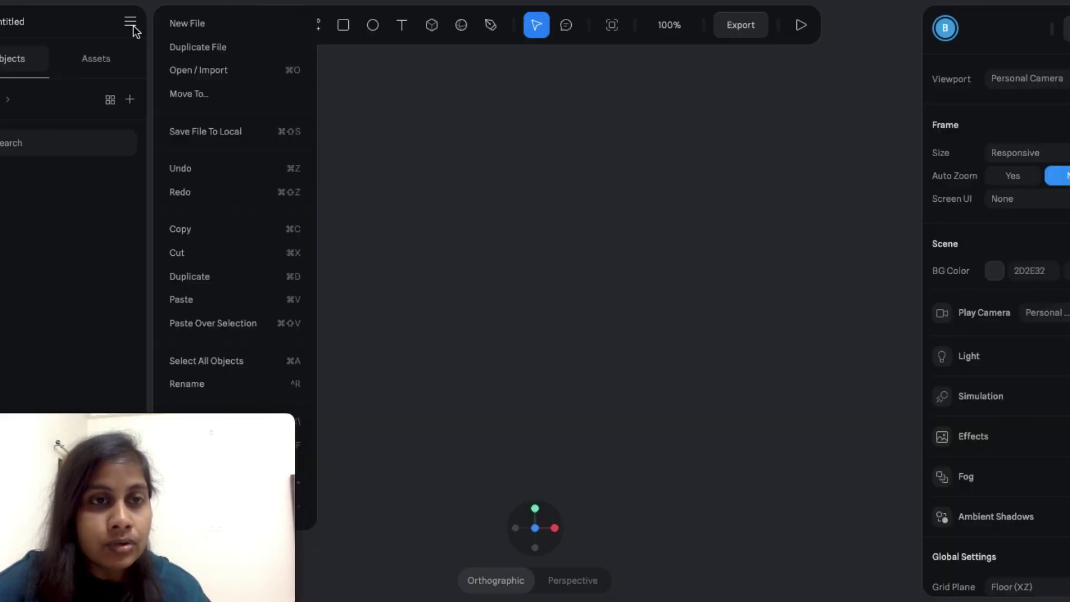
pyautogui.click(195, 78)
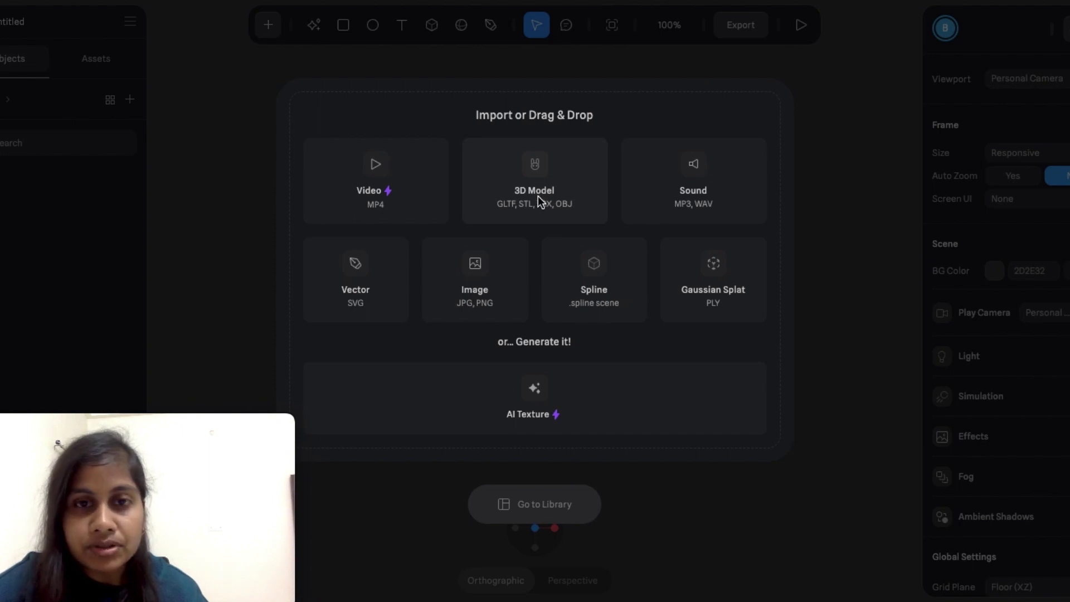
pyautogui.click(535, 177)
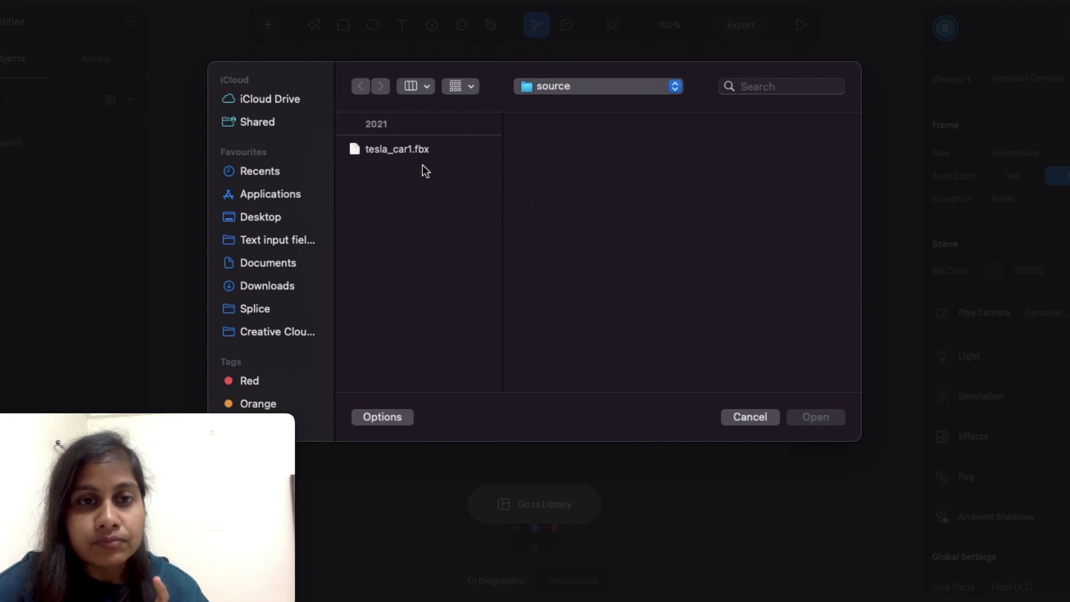
pyautogui.click(271, 282)
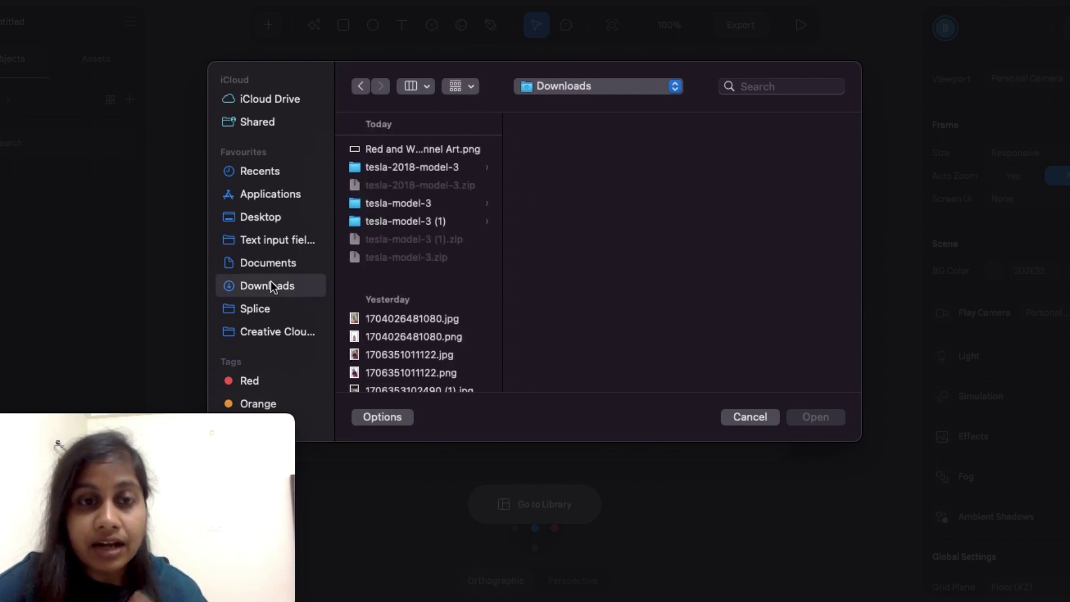
pyautogui.click(400, 174)
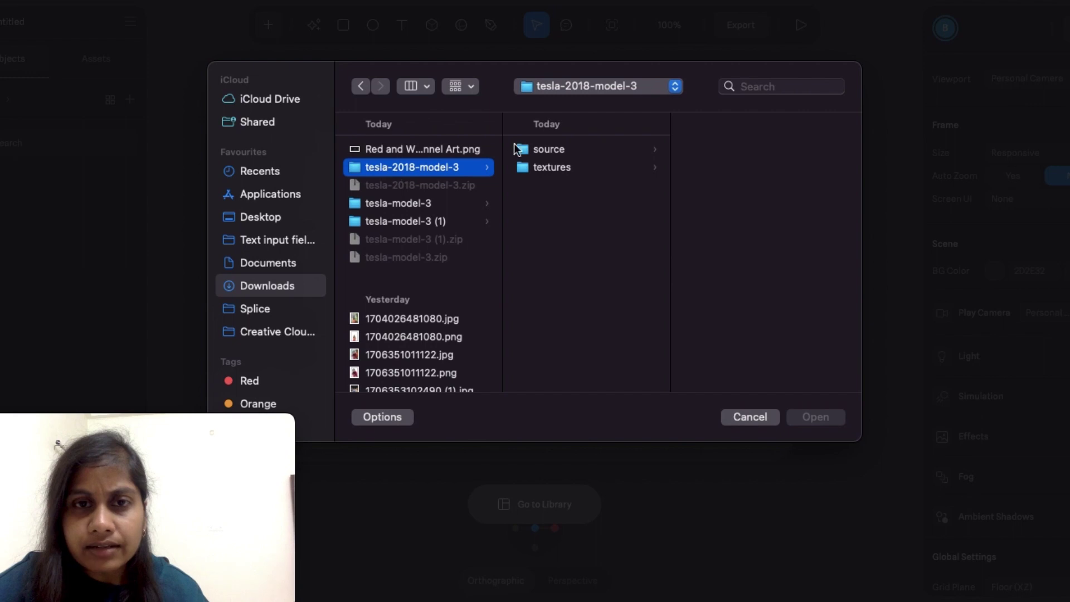
pyautogui.click(568, 149)
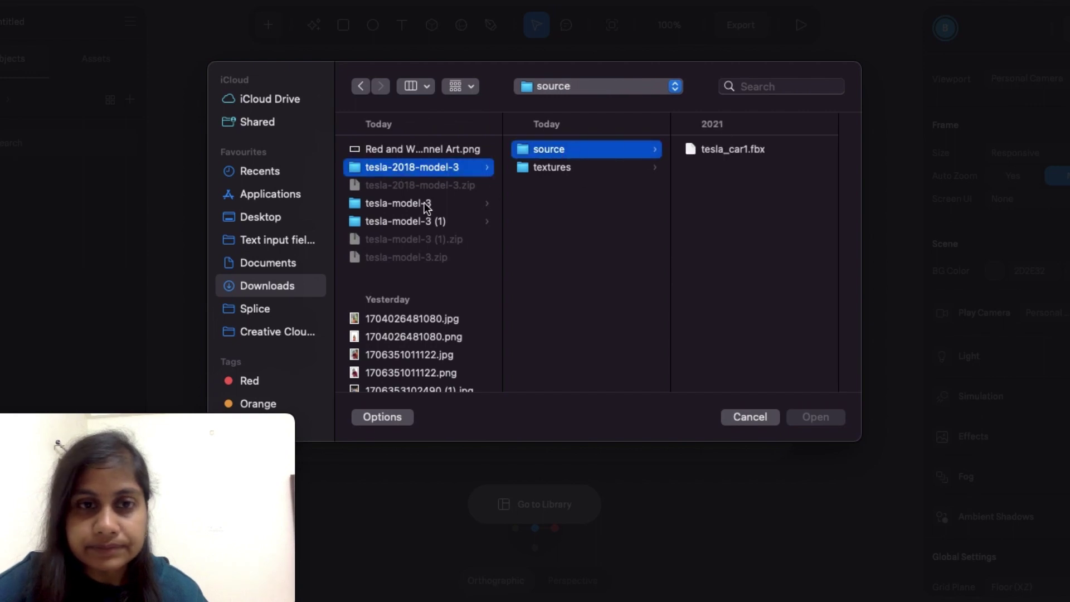
pyautogui.click(416, 221)
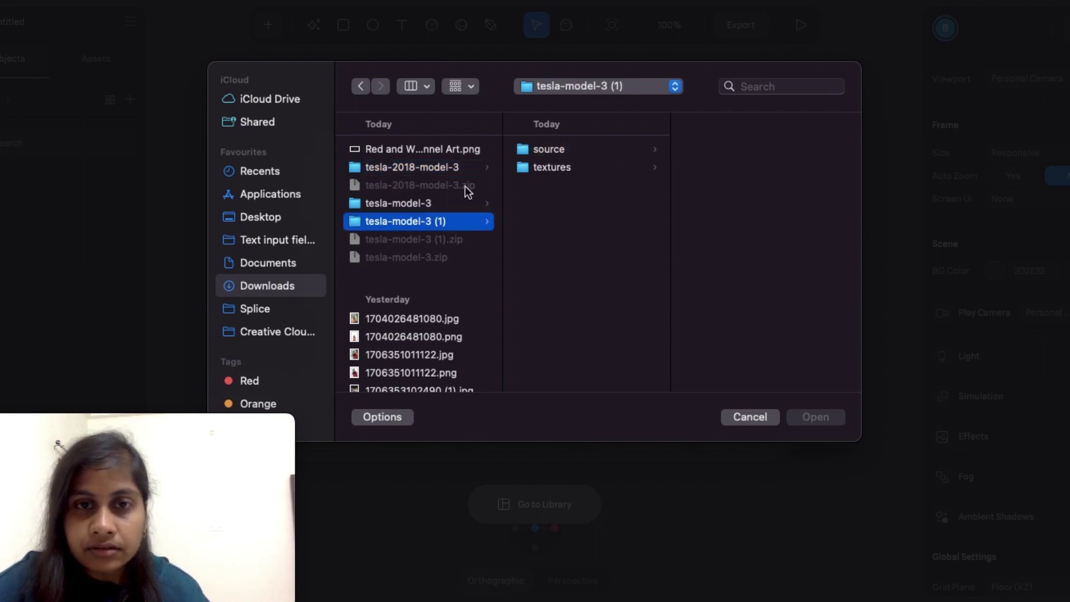
pyautogui.click(569, 149)
pyautogui.click(724, 149)
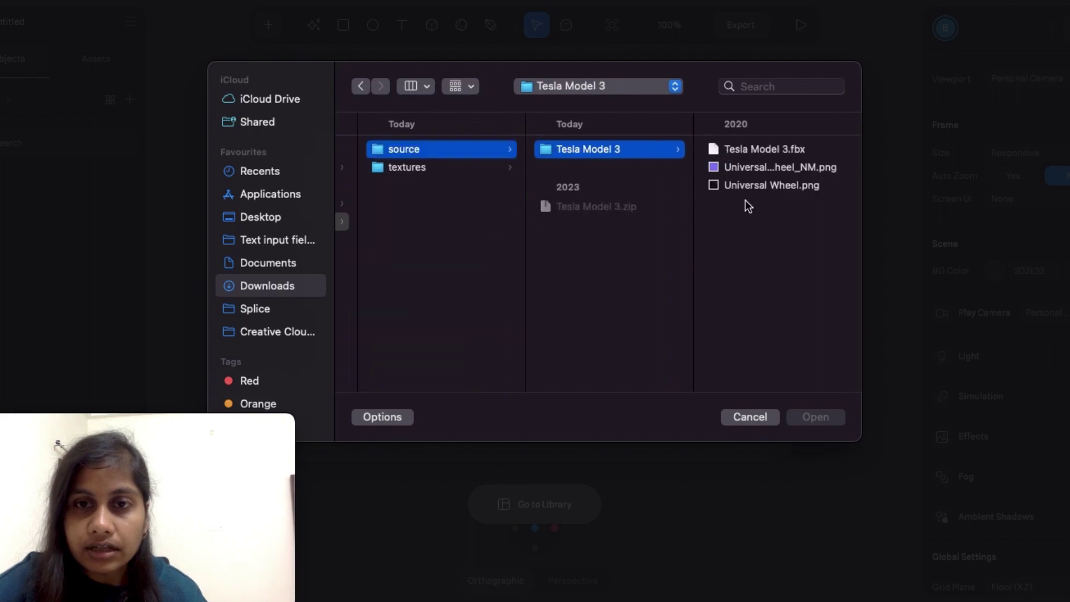
pyautogui.click(735, 152)
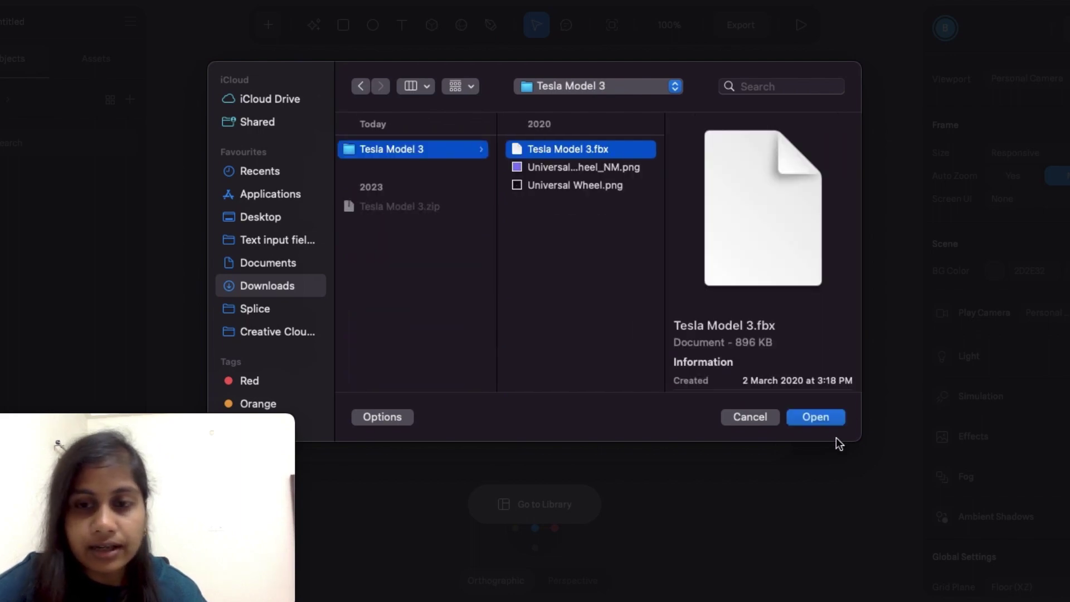
pyautogui.click(817, 418)
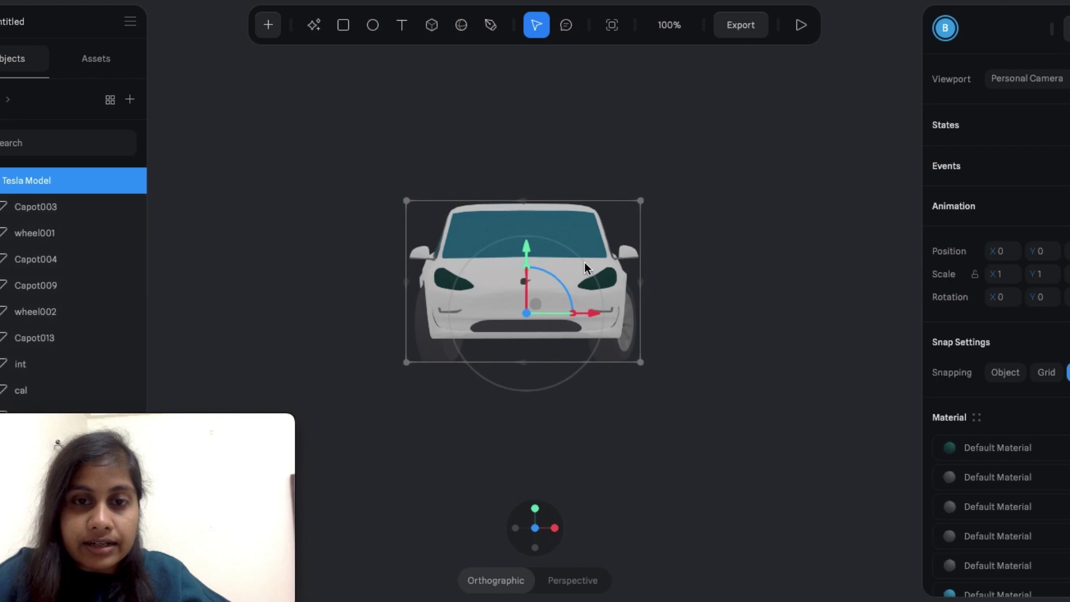
# - Set the colour opacity of the car's window glass, Capot013, to 50
pyautogui.moveTo(585, 267); pyautogui.dragTo(677, 296, button='right')
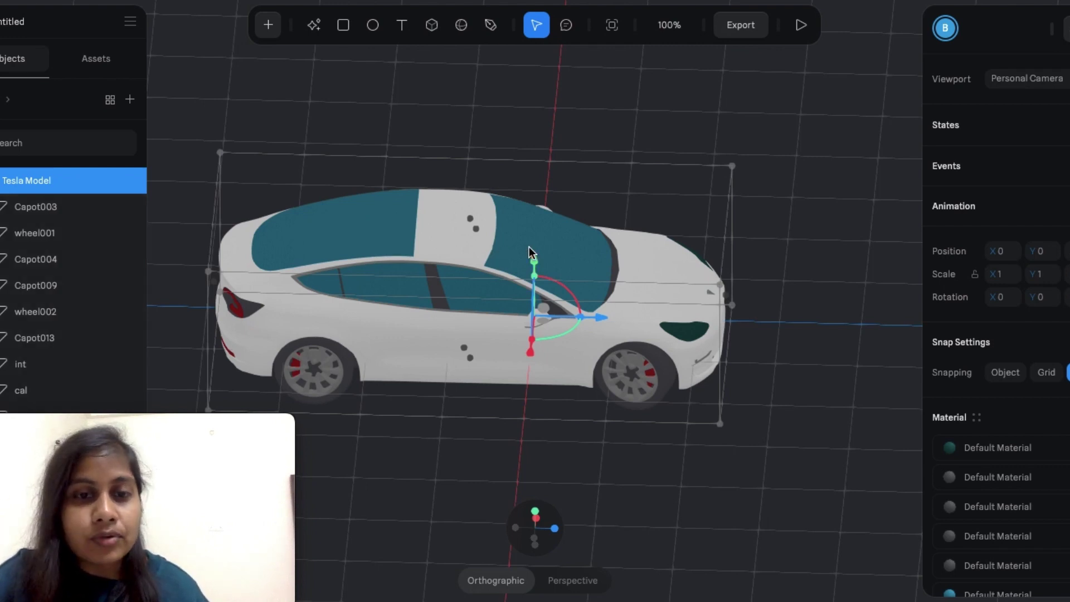
pyautogui.doubleClick(512, 239)
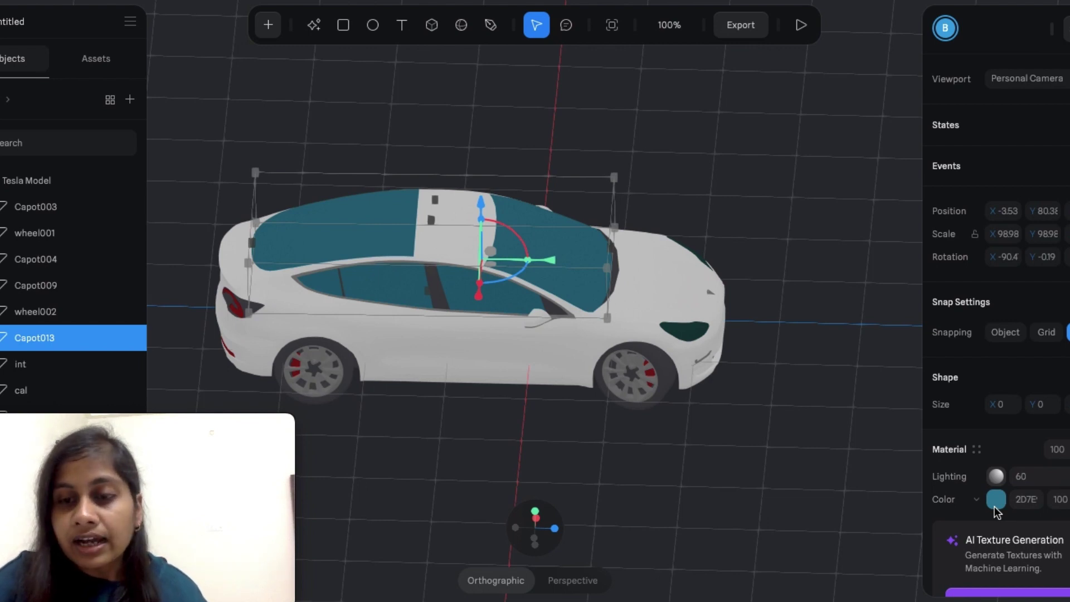
pyautogui.click(996, 500)
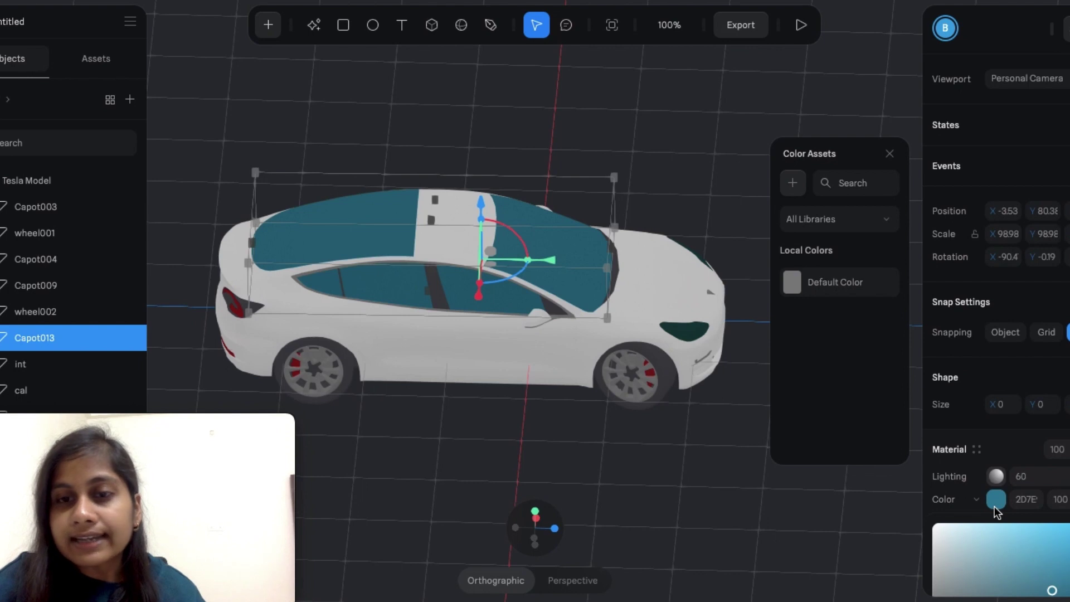
pyautogui.click(1064, 499)
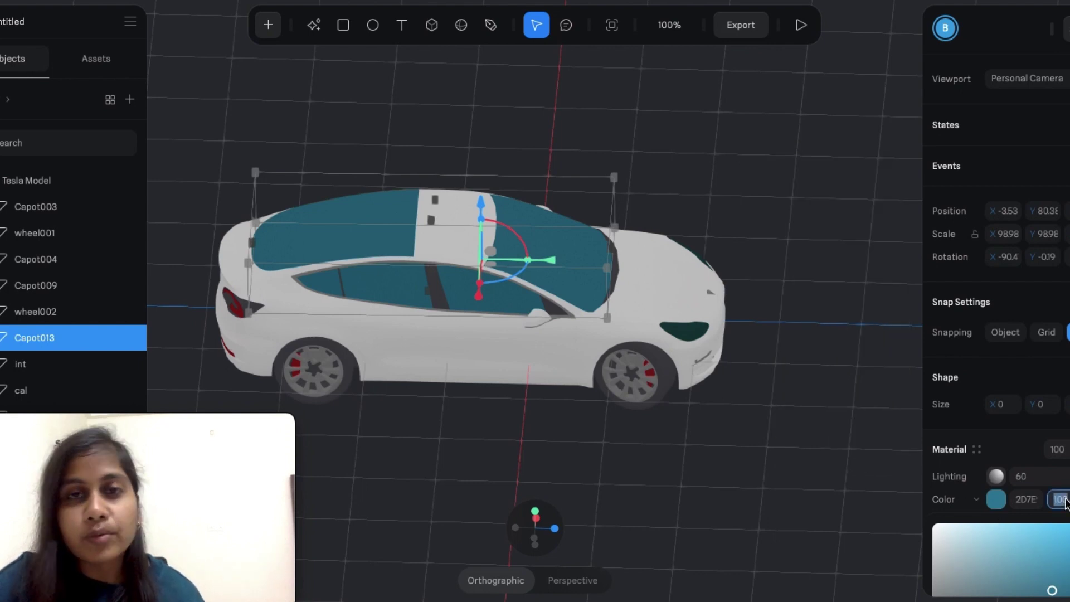
pyautogui.write('50')
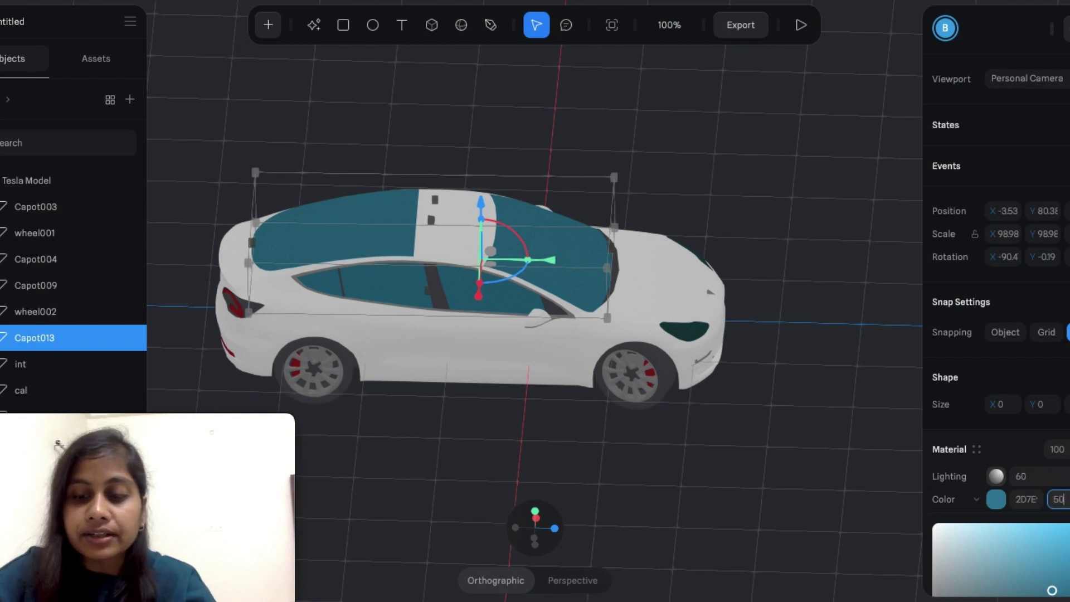
pyautogui.press('Return')
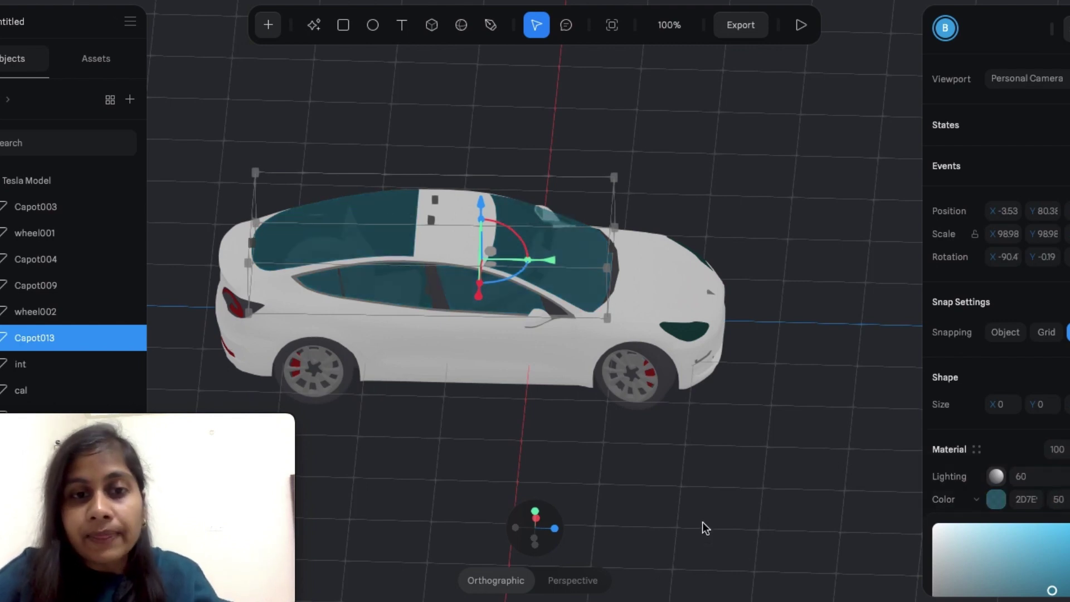
pyautogui.click(703, 521)
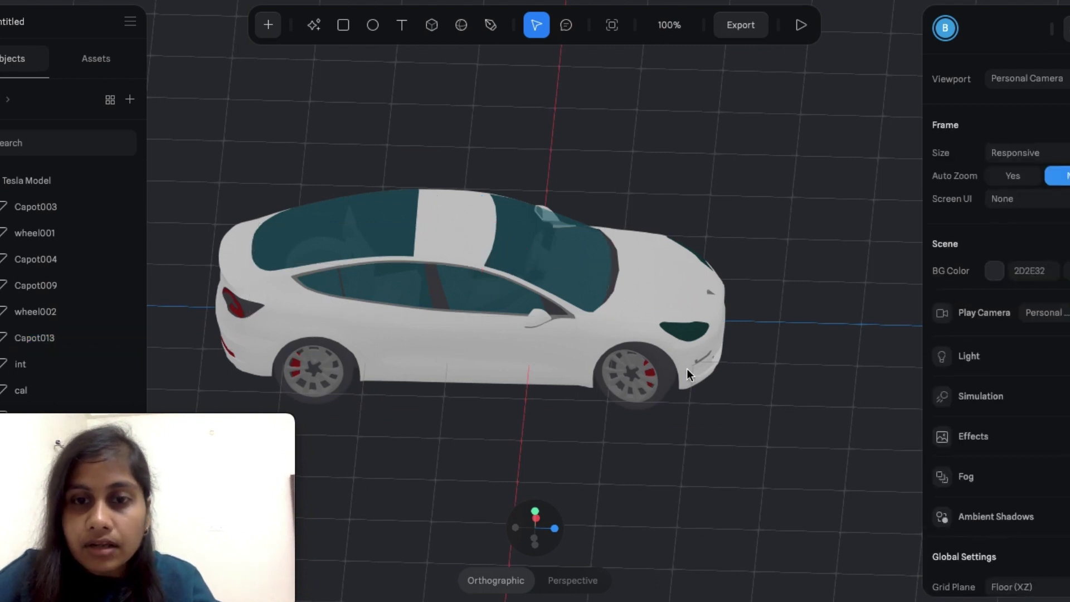
# - Try a colour opacity of 50 on the headlights, Capot003
pyautogui.click(684, 336)
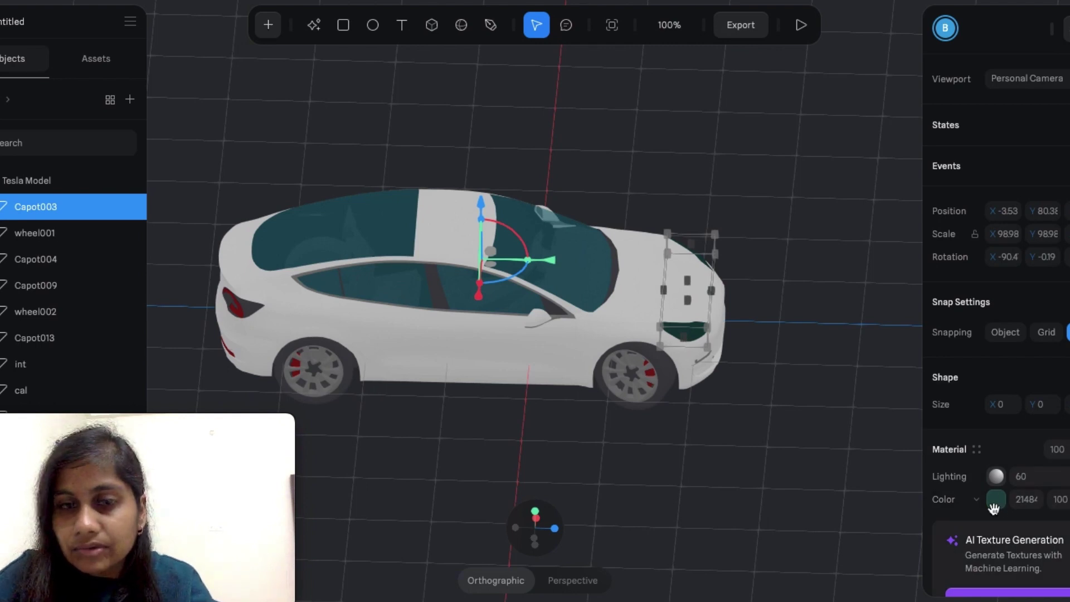
pyautogui.click(1063, 504)
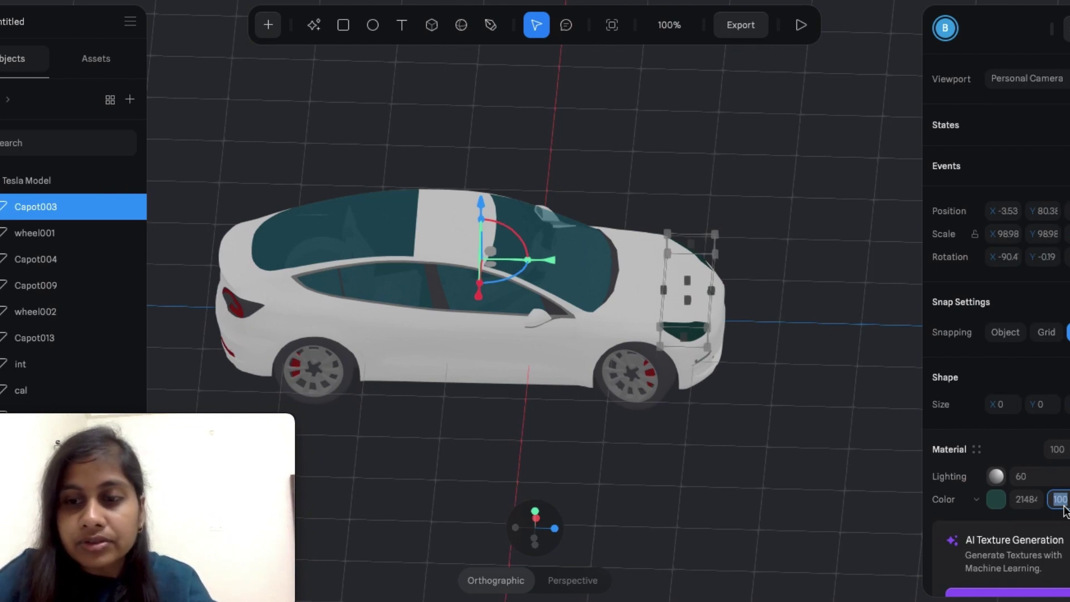
pyautogui.press('BackSpace')
pyautogui.write('50')
pyautogui.press('Return')
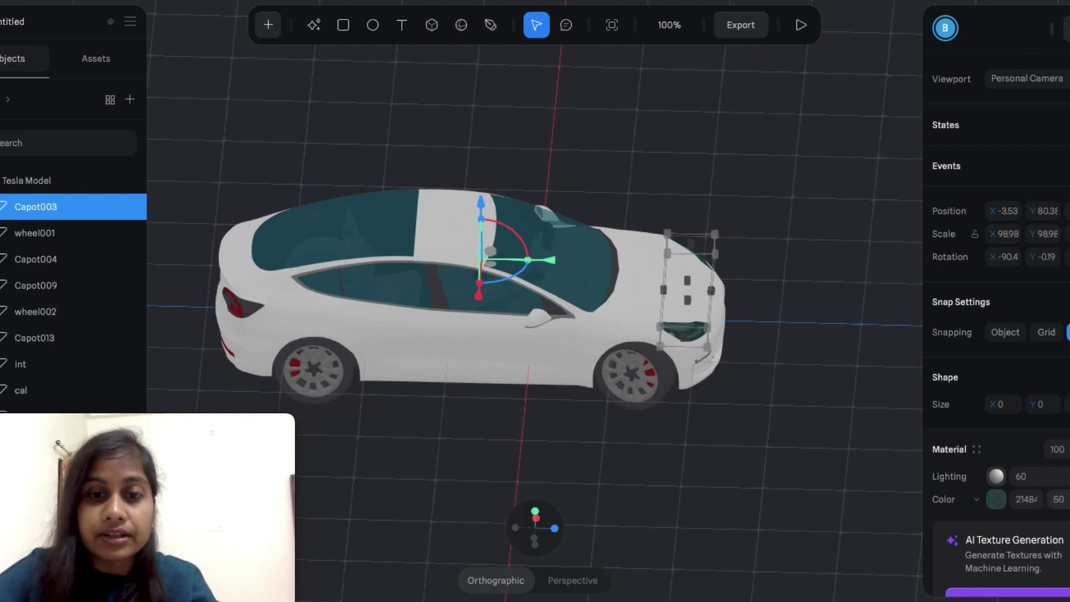
pyautogui.click(746, 524)
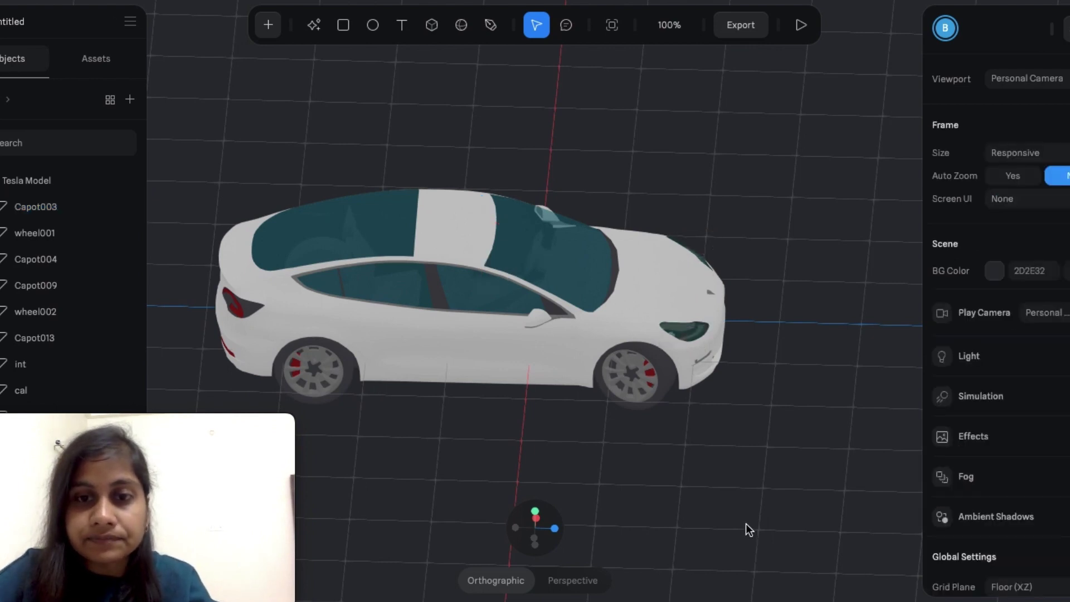
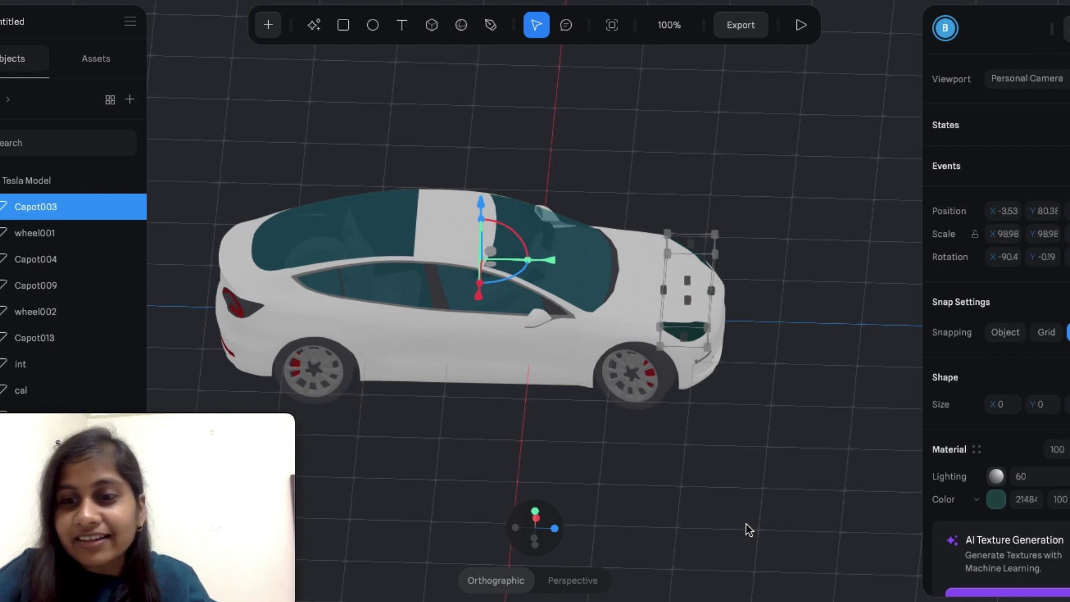
# - Change the headlight colour of Capot003 to a neutral medium grey
pyautogui.click(996, 502)
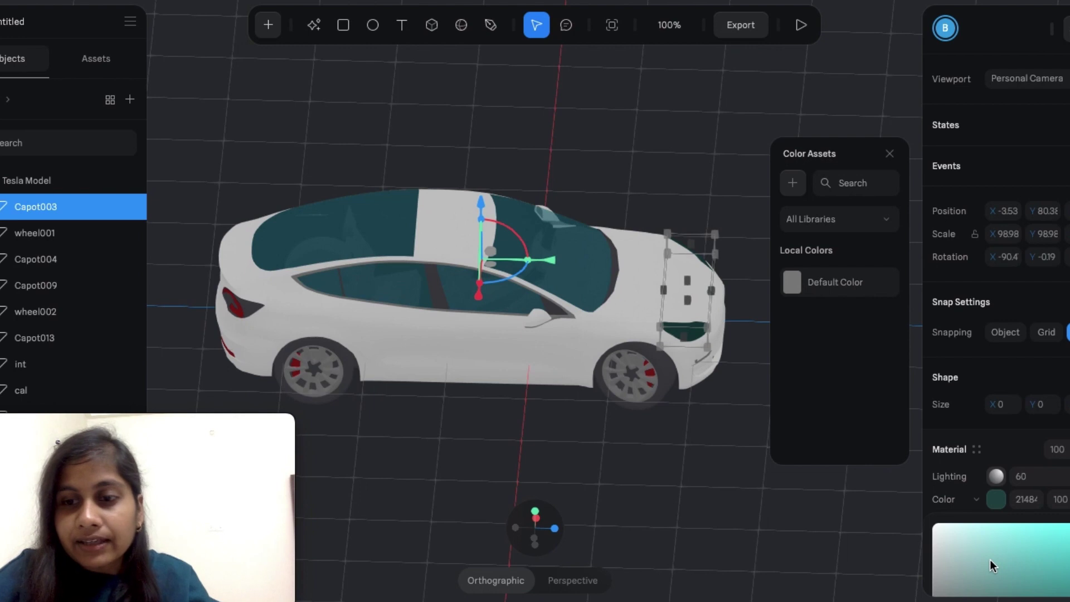
pyautogui.scroll(-3, 990, 559)
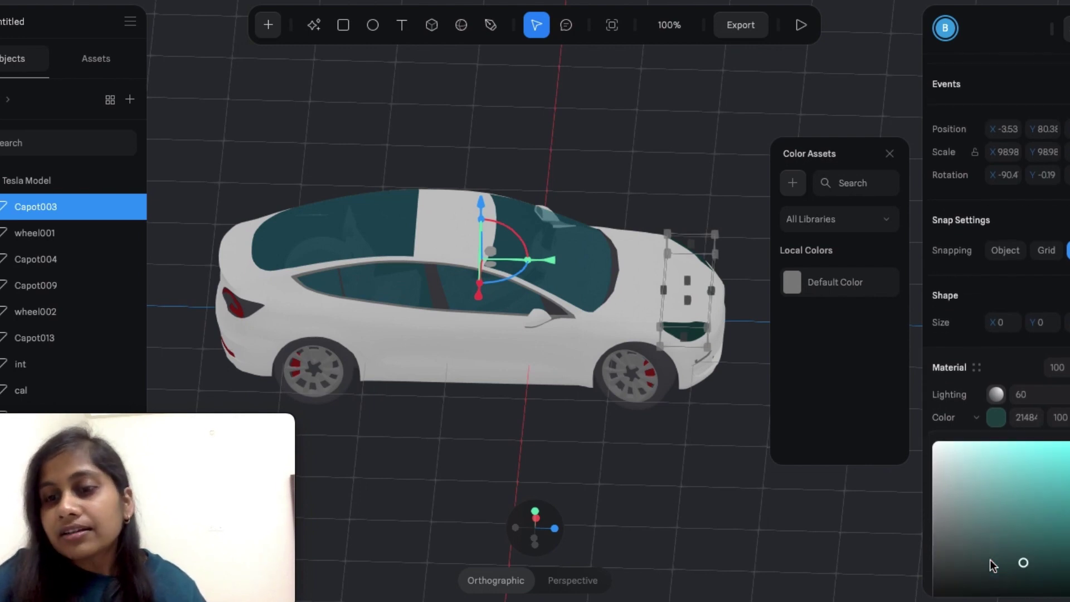
pyautogui.click(939, 555)
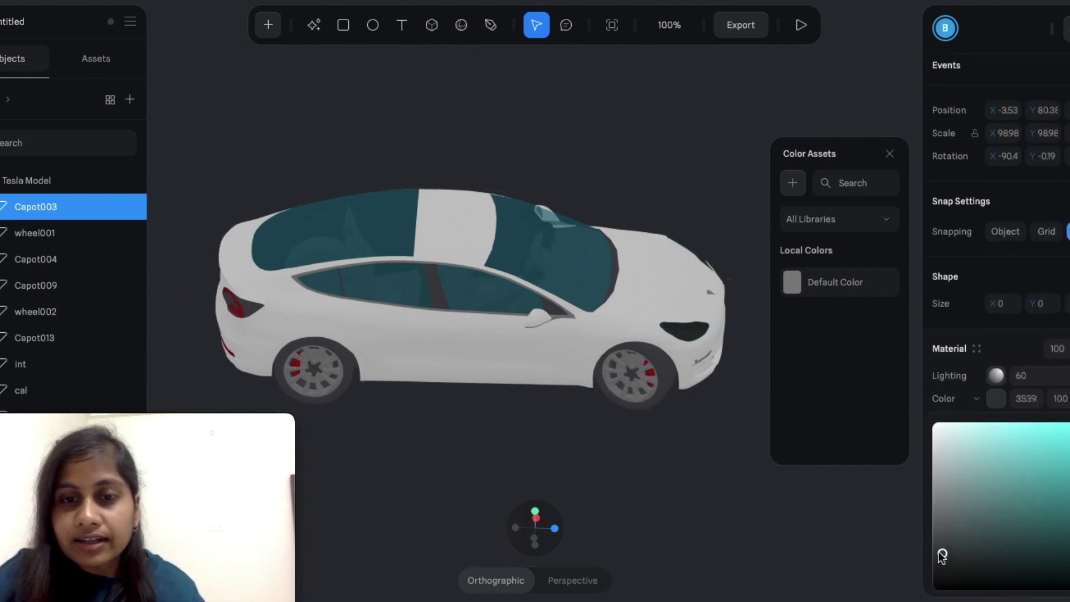
pyautogui.moveTo(940, 554); pyautogui.dragTo(931, 524)
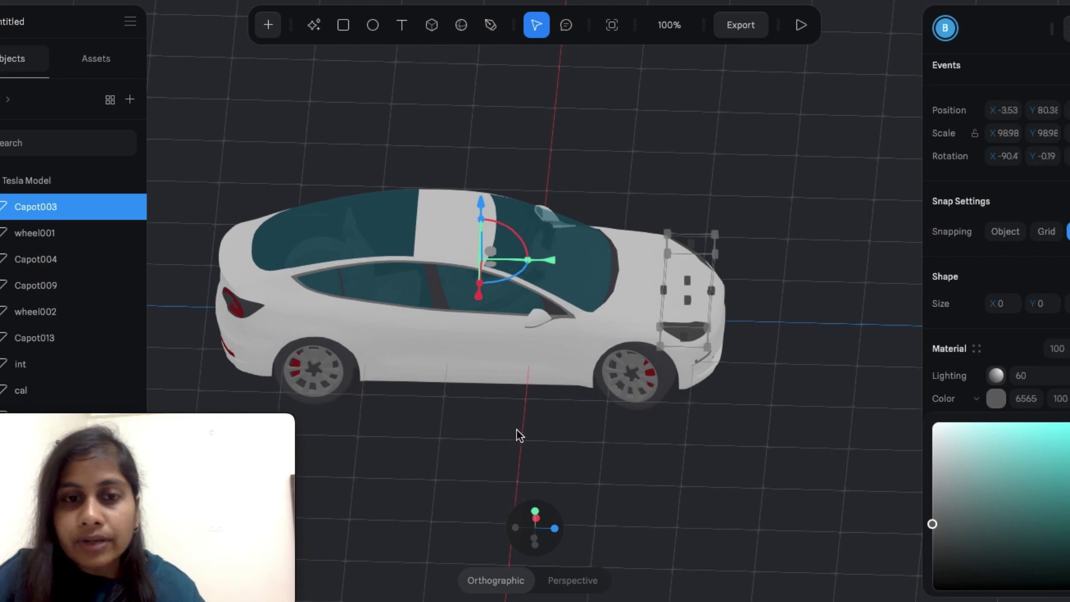
pyautogui.click(413, 344)
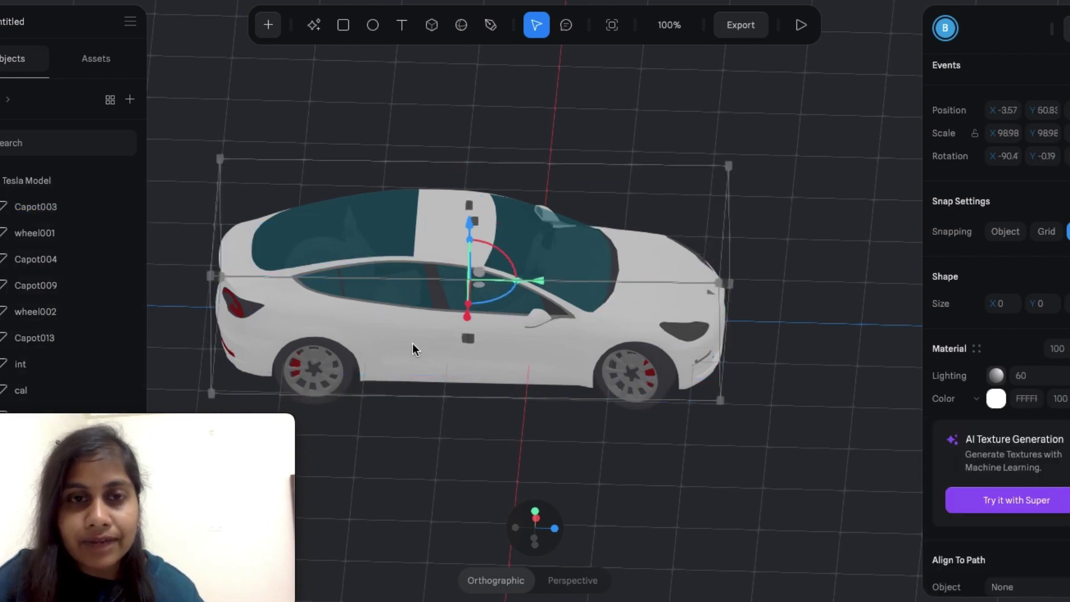
# - Add a Spot Light to the scene
pyautogui.click(269, 32)
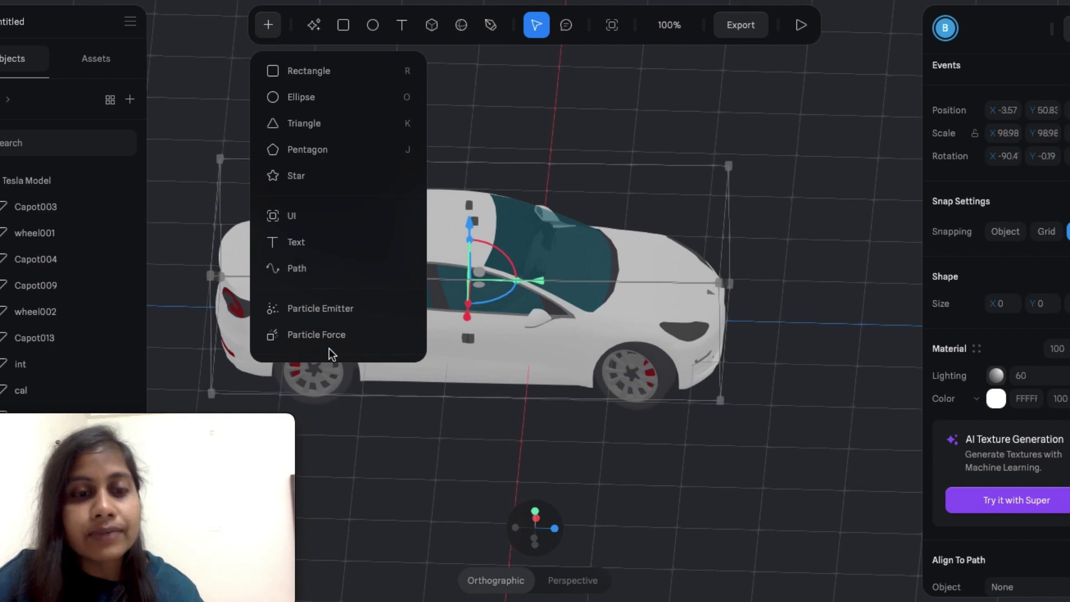
pyautogui.scroll(-5, 333, 323)
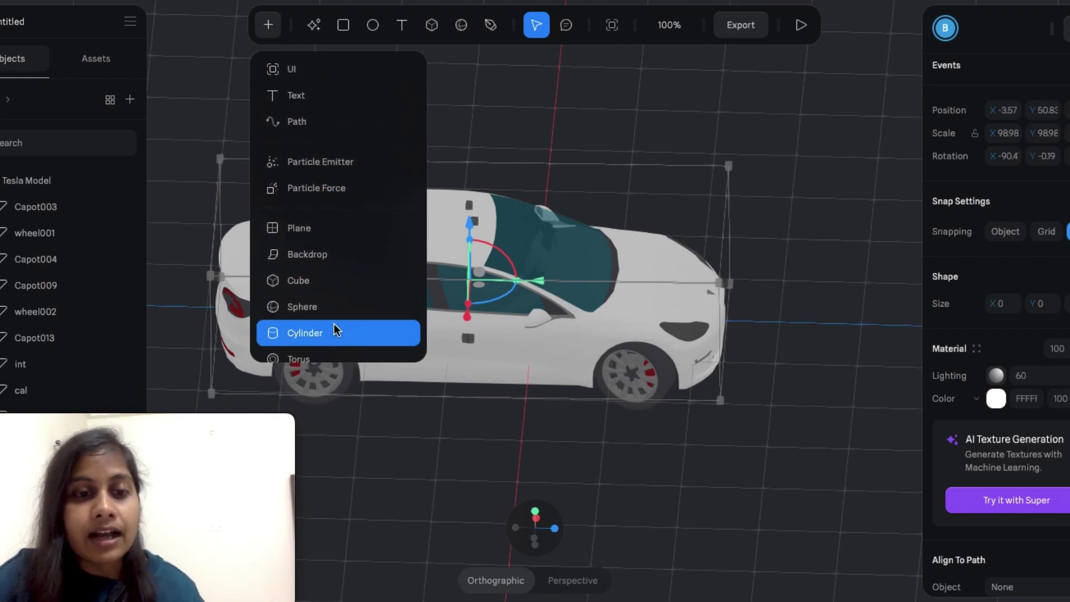
pyautogui.scroll(-6, 333, 323)
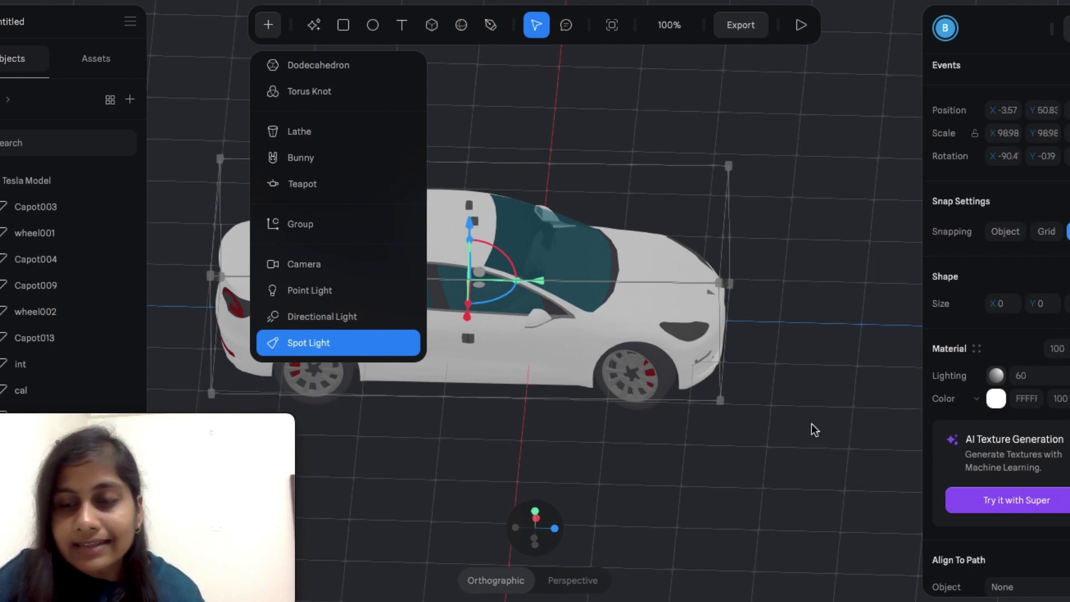
pyautogui.press('Return')
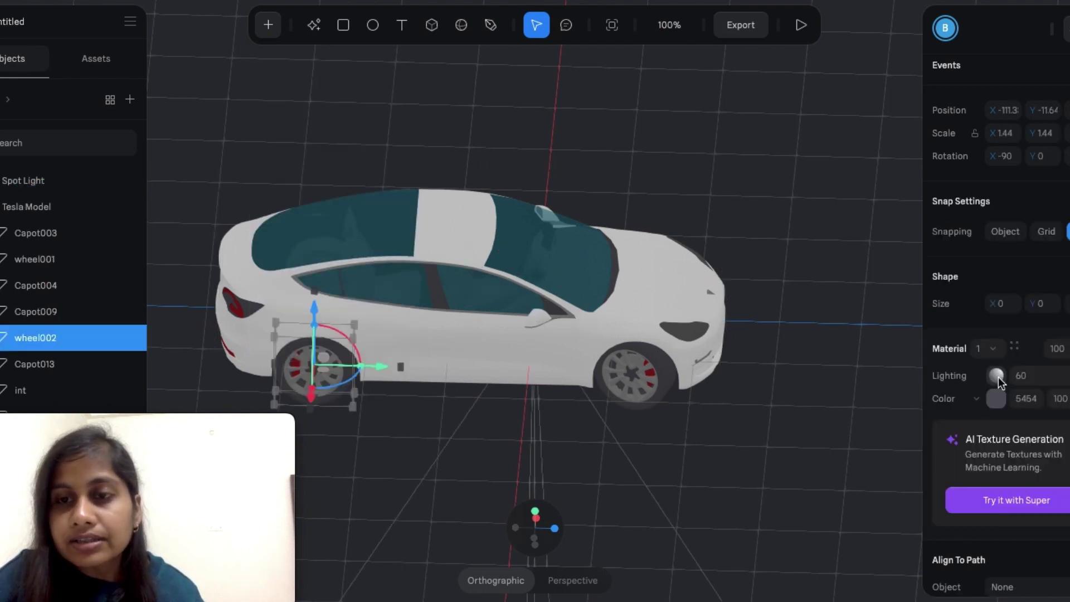
# - Review the transform, material, visibility and shadow properties of the car's rear wheel, wheel002
pyautogui.scroll(-3, 998, 379)
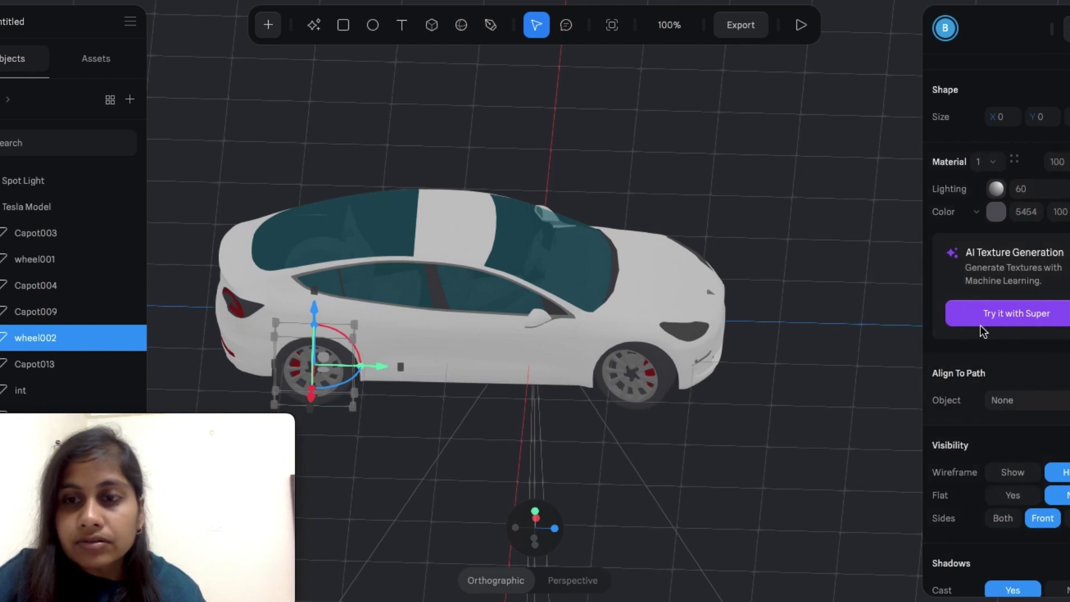
pyautogui.click(997, 190)
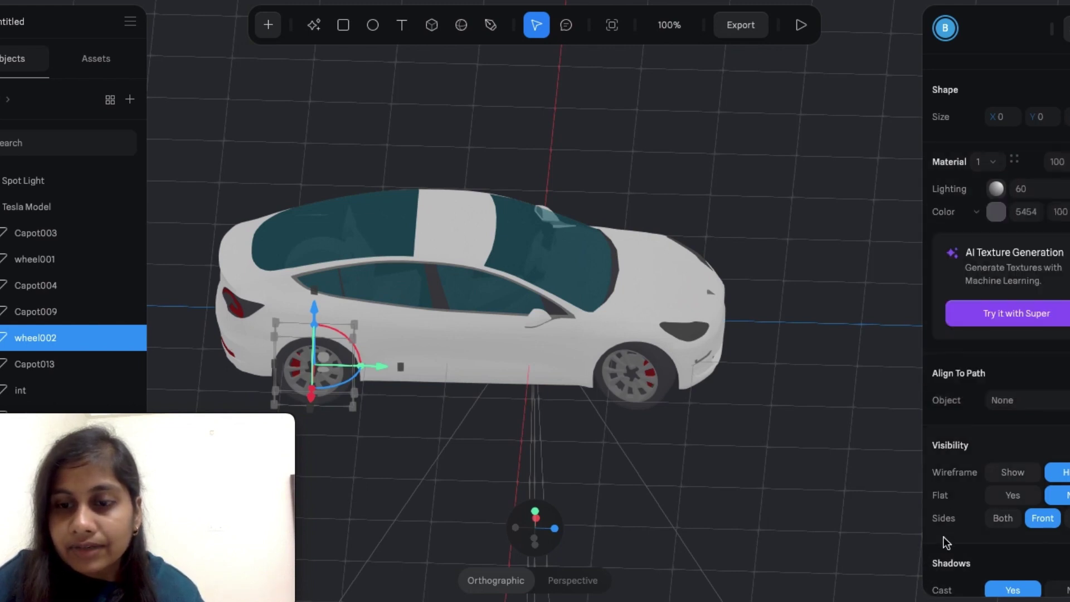
pyautogui.scroll(-3, 944, 543)
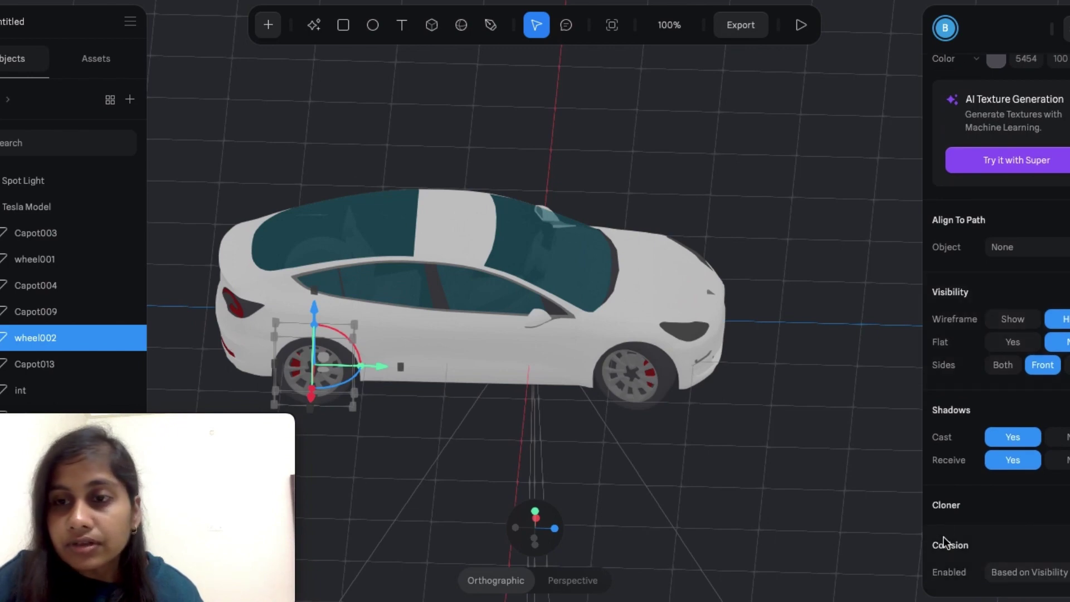
pyautogui.scroll(3, 971, 272)
pyautogui.scroll(6, 971, 271)
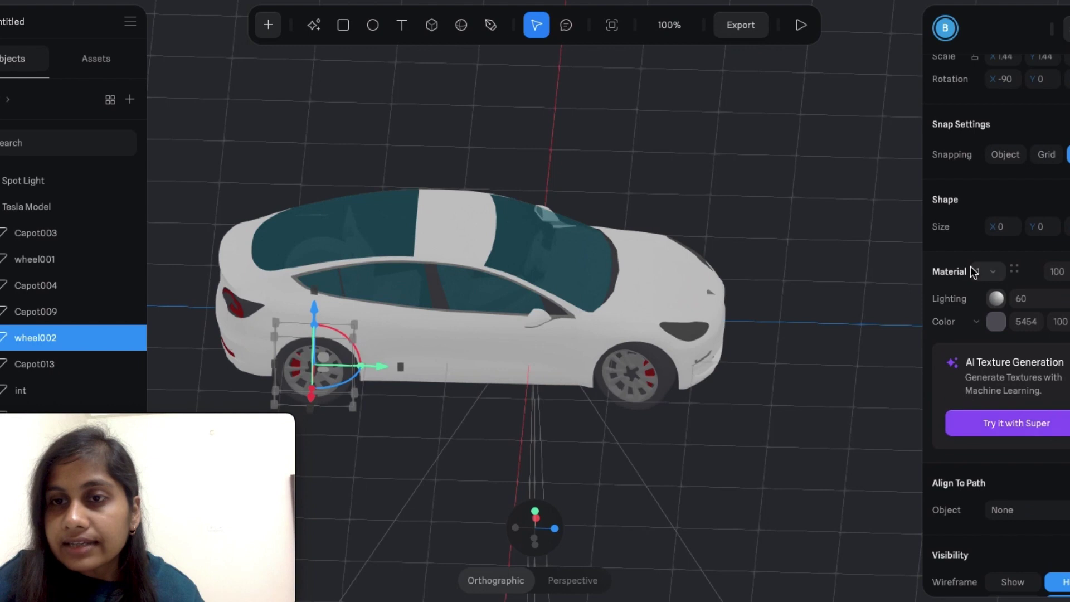
pyautogui.scroll(1, 970, 226)
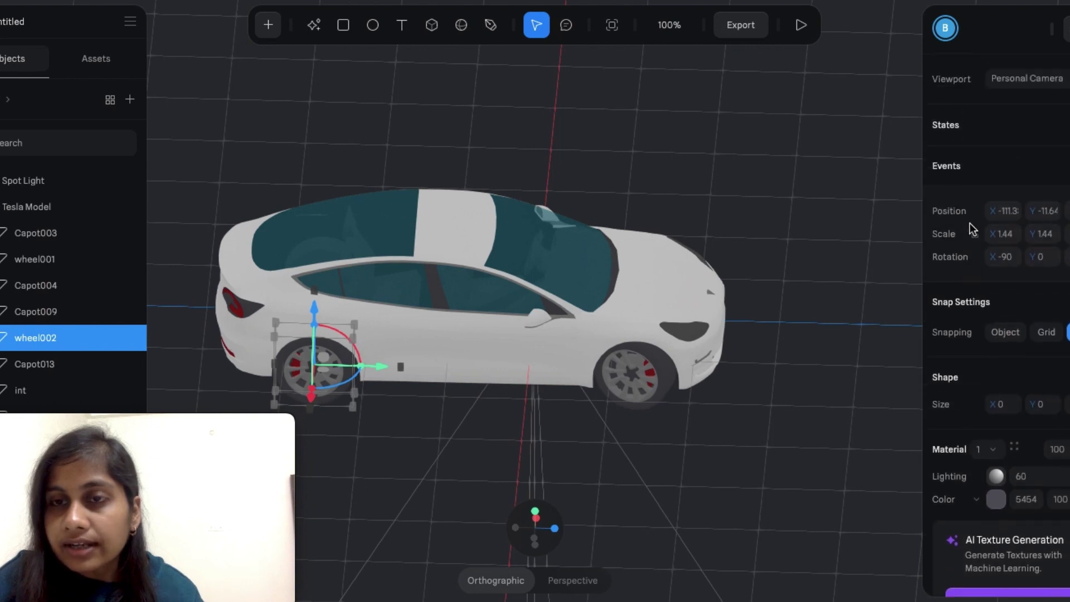
pyautogui.scroll(-3, 970, 223)
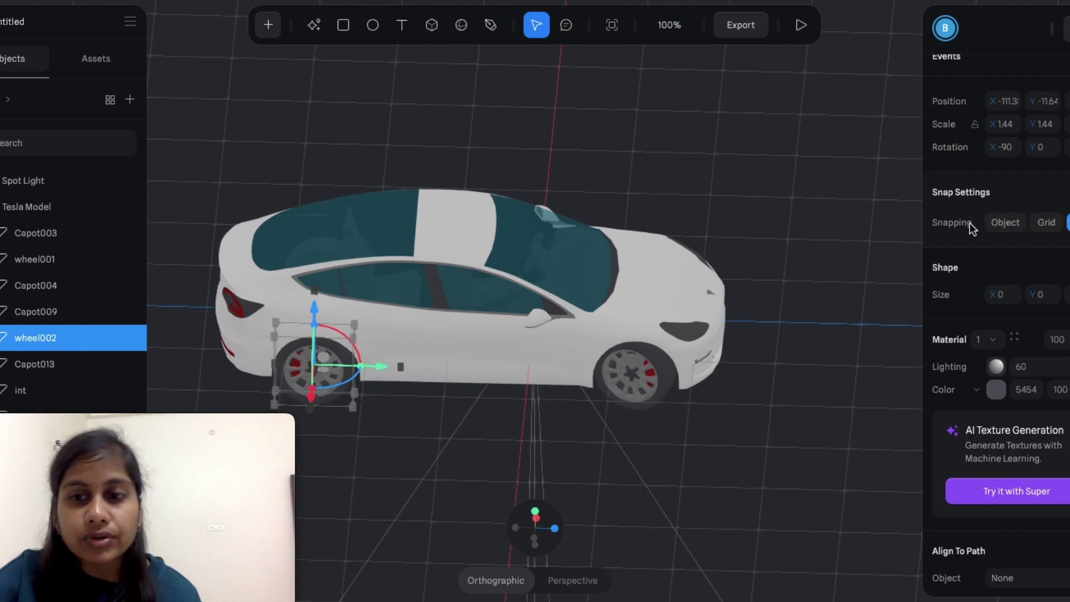
# - Set the shininess of the Phong lighting on the rear wheel's material to 10
pyautogui.click(997, 368)
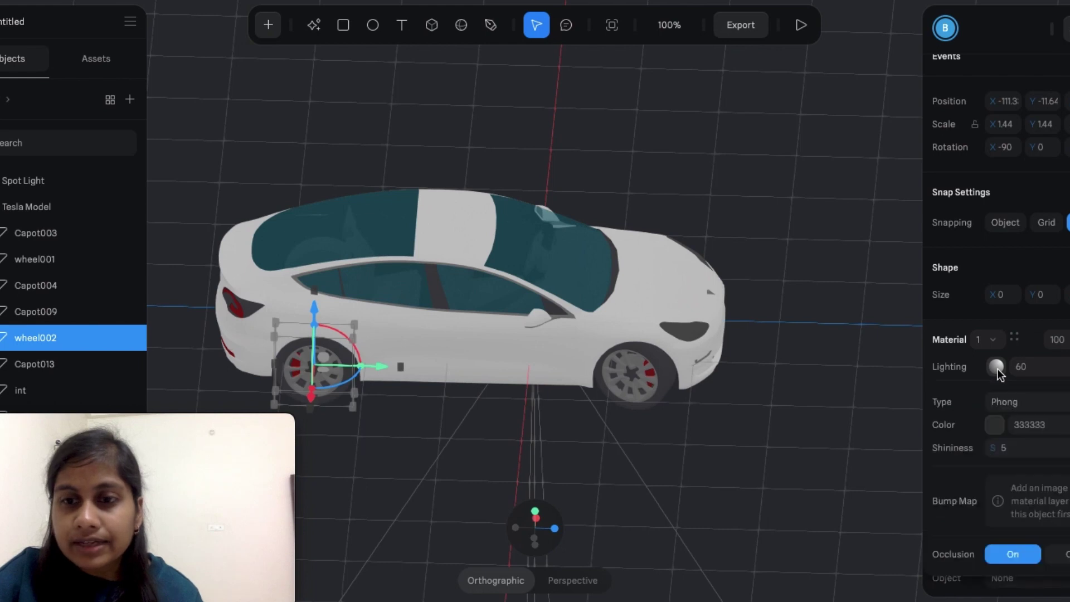
pyautogui.click(997, 368)
pyautogui.click(997, 367)
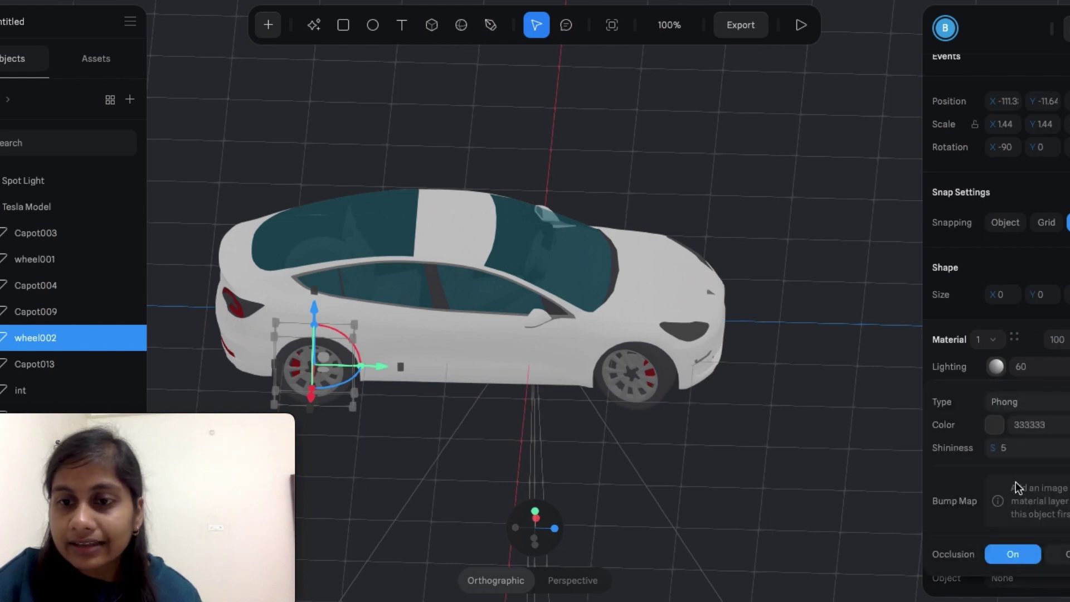
pyautogui.click(1012, 453)
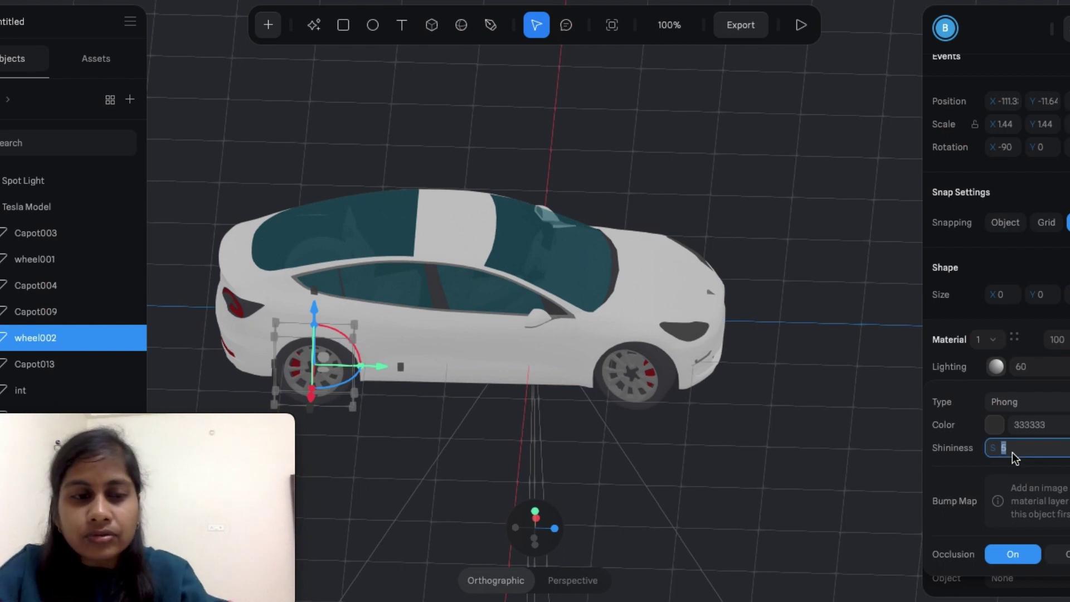
pyautogui.press('BackSpace')
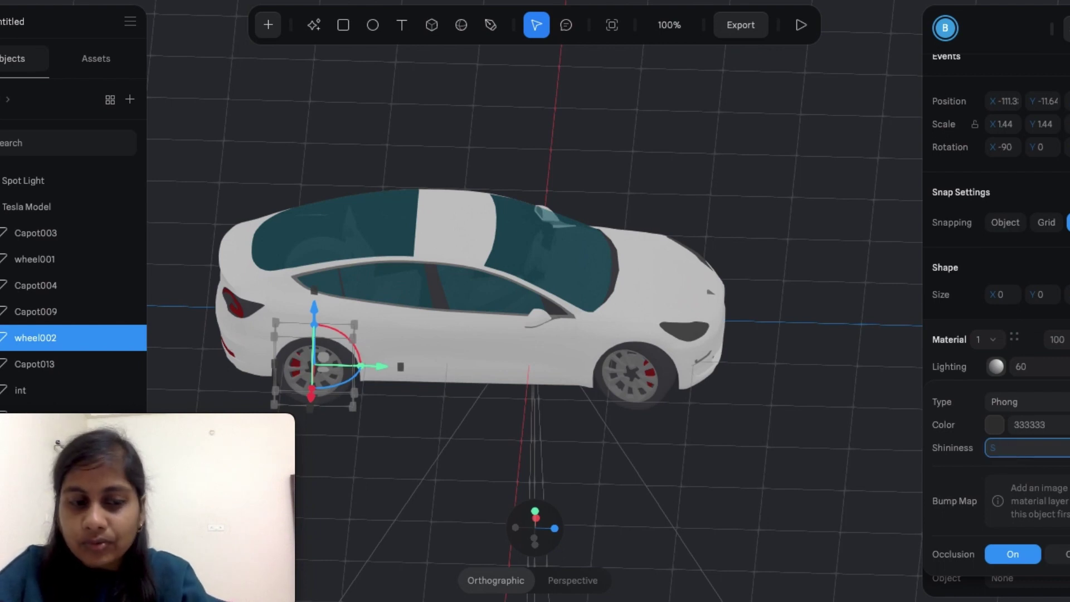
pyautogui.write('10')
pyautogui.press('Return')
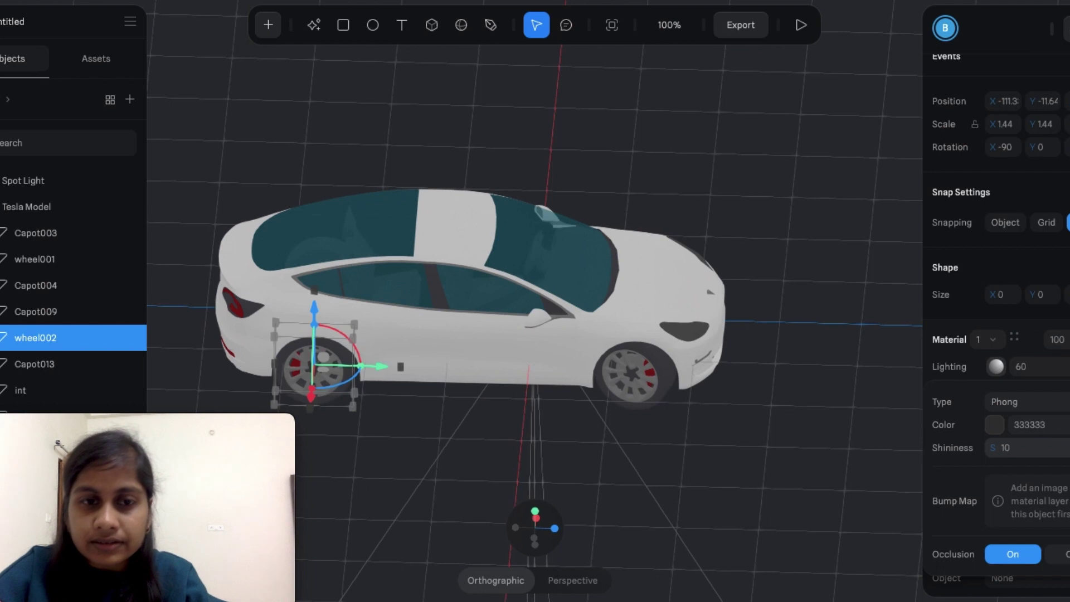
pyautogui.click(781, 465)
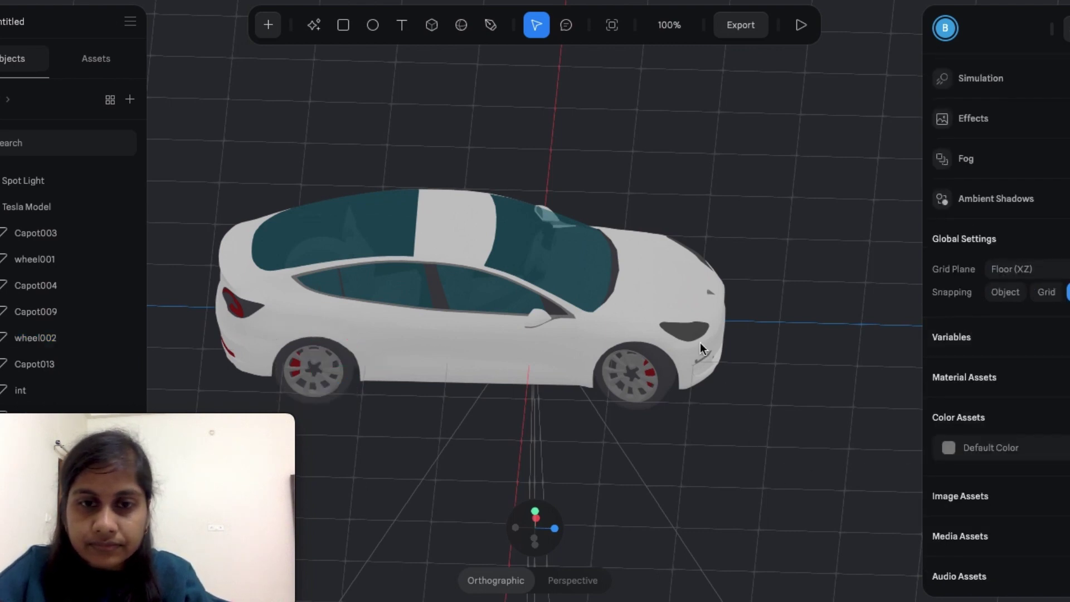
# - Copy the public URL embed code of the Tesla Model scene from the export options
pyautogui.click(663, 298)
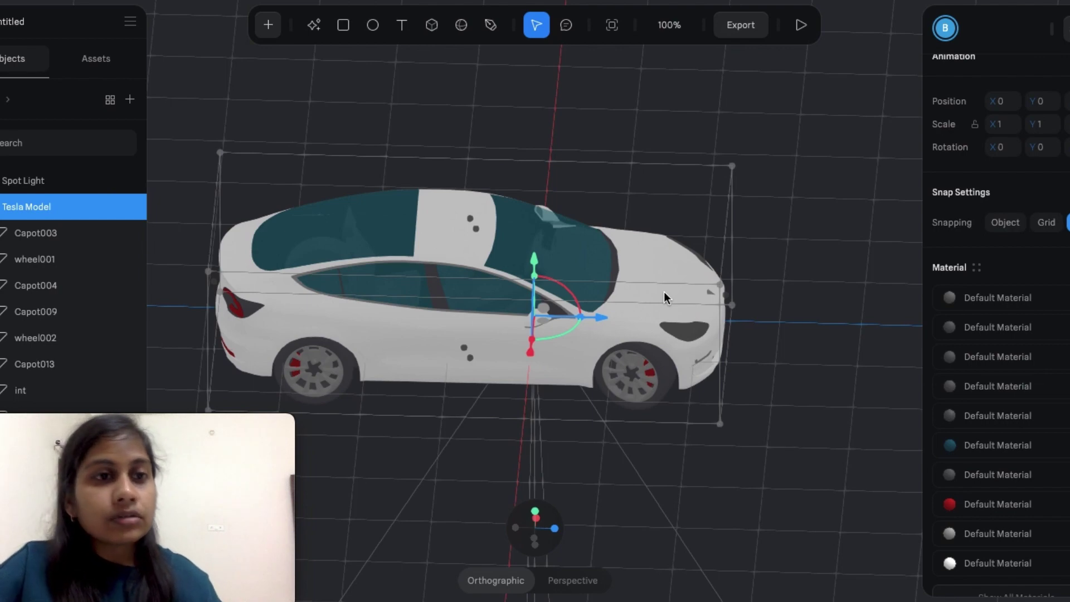
pyautogui.click(744, 28)
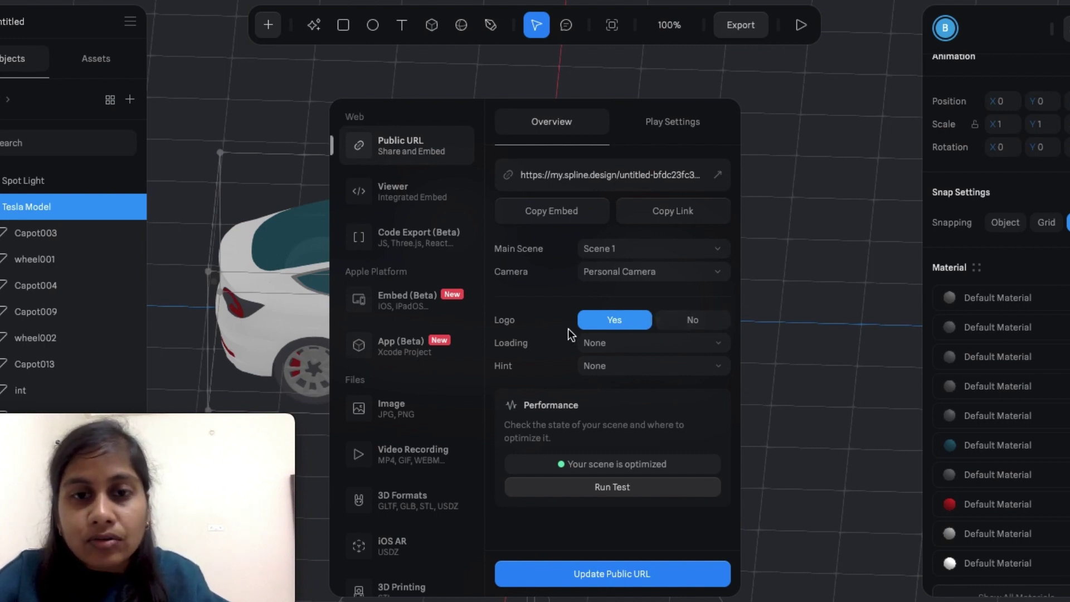
pyautogui.click(573, 217)
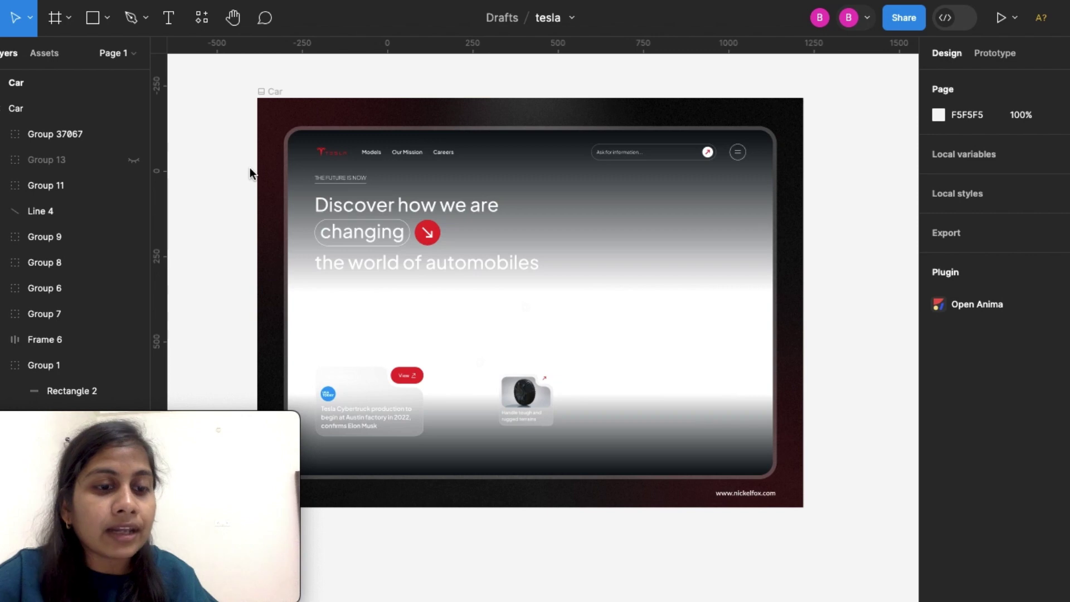
# - Switch to the tesla design in Figma and launch the Anima - Figma to Code plugin
pyautogui.click(4, 7)
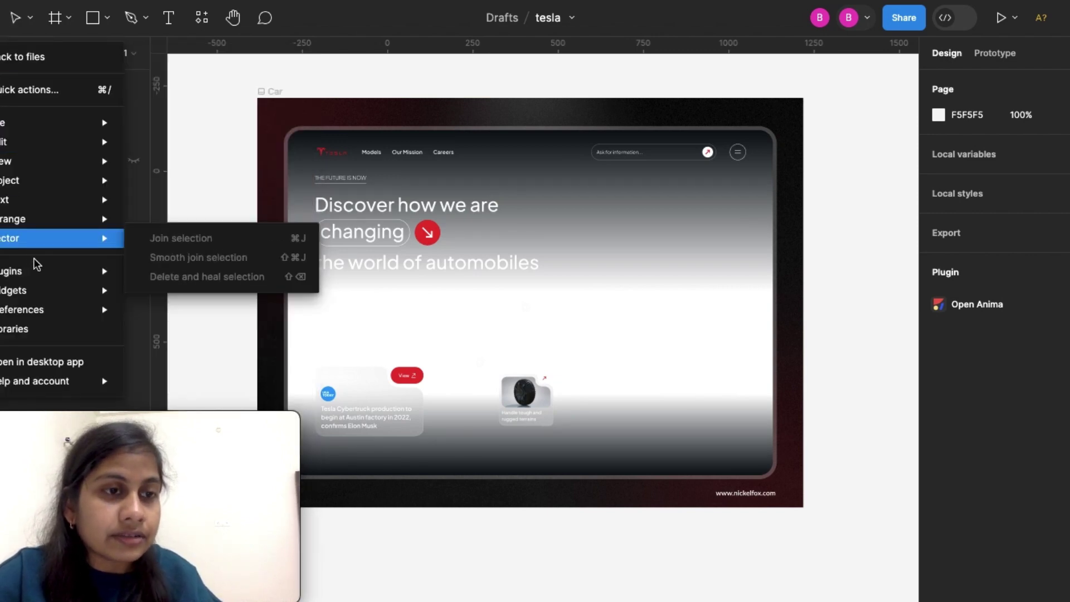
pyautogui.moveTo(62, 276)
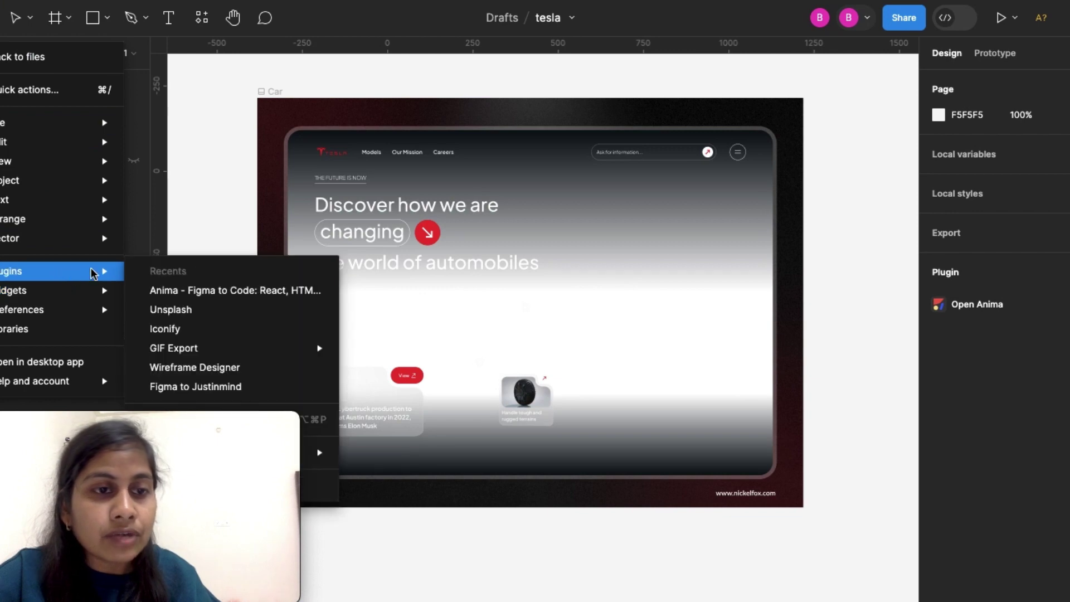
pyautogui.click(220, 298)
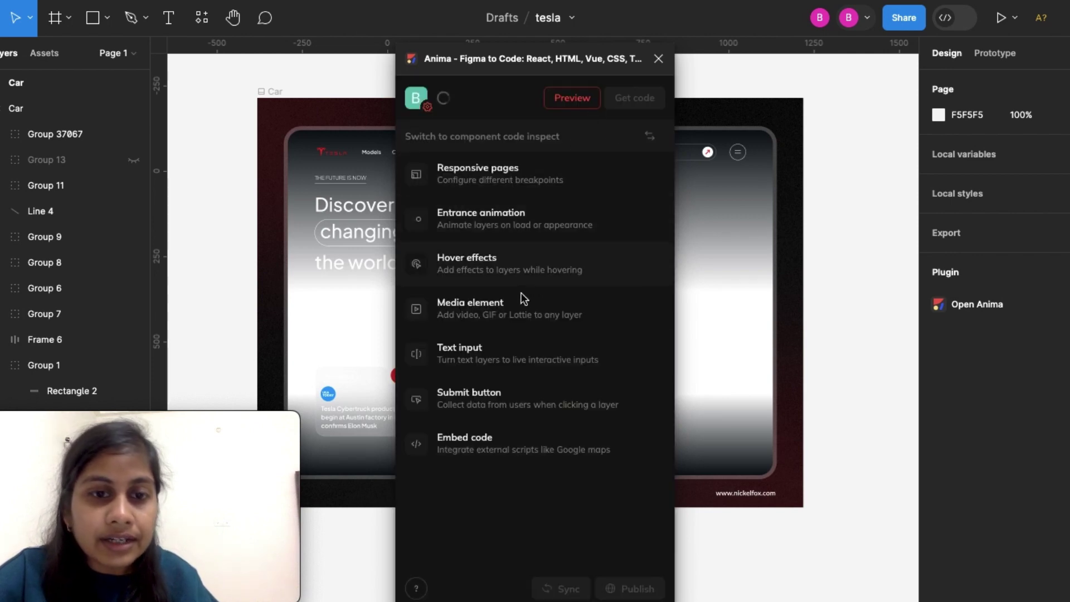
# - Embed the copied Spline iframe code on the Group 1 layer of the Car frame and save it
pyautogui.click(491, 446)
pyautogui.click(736, 406)
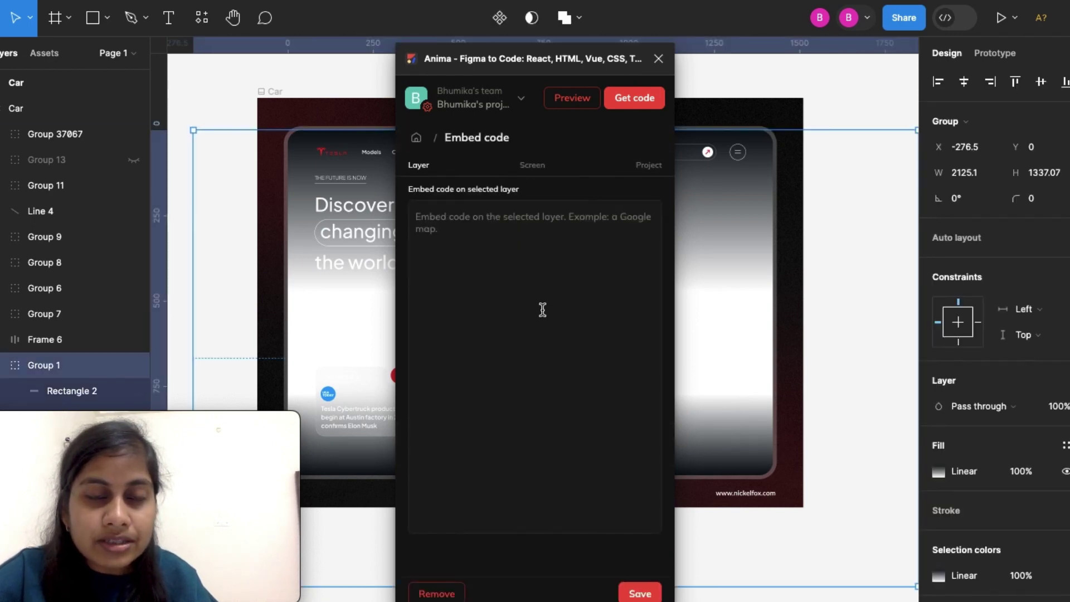
pyautogui.click(488, 243)
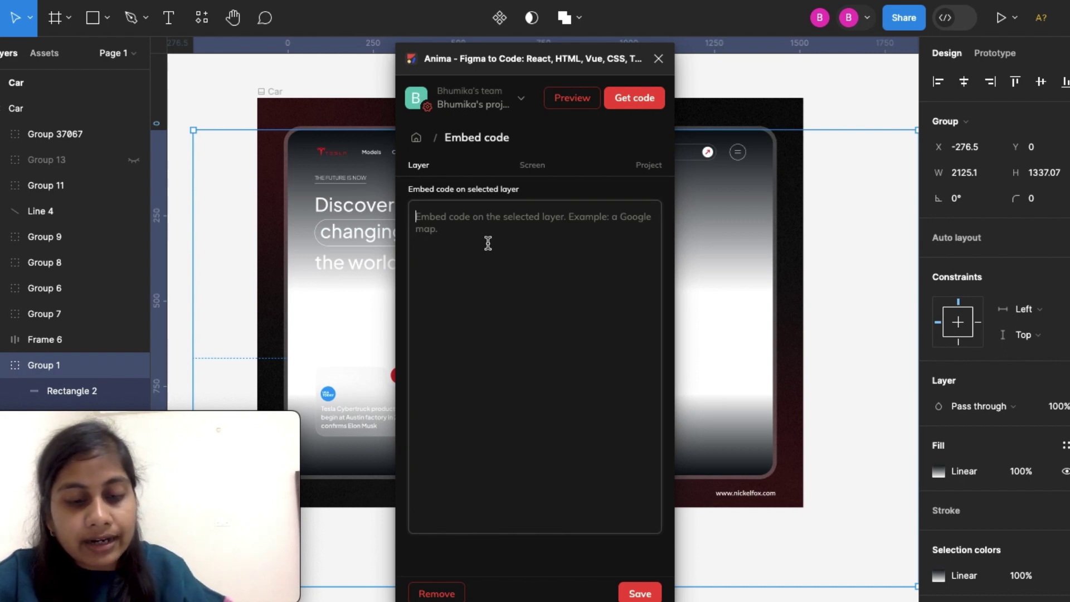
pyautogui.hotkey('ctrl', 'v')
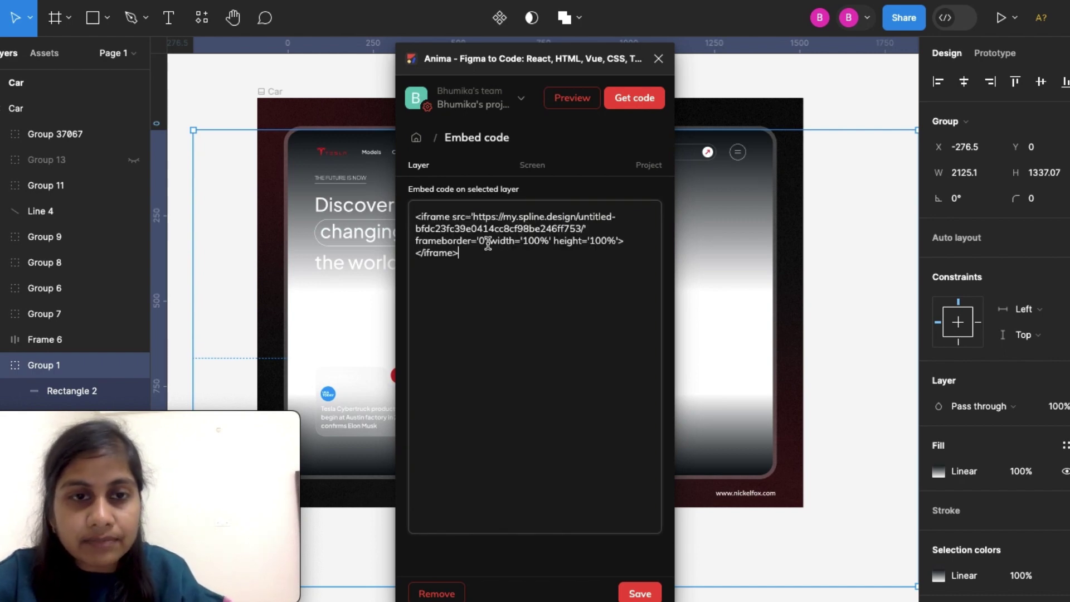
pyautogui.click(640, 593)
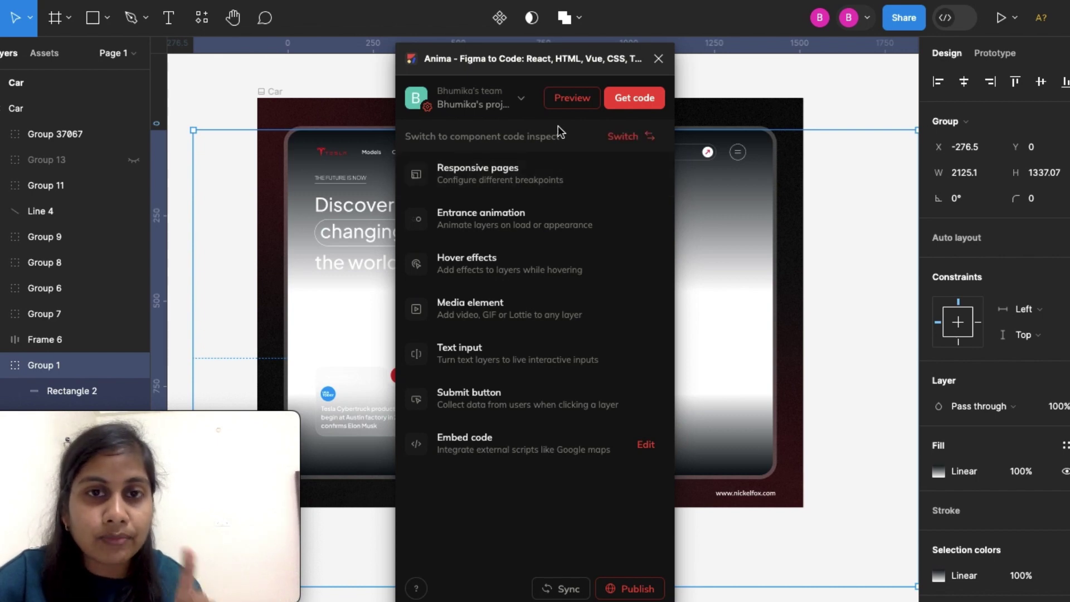
# - Preview the Car page in Anima and rotate the embedded 3D car to check its interactivity
pyautogui.click(566, 101)
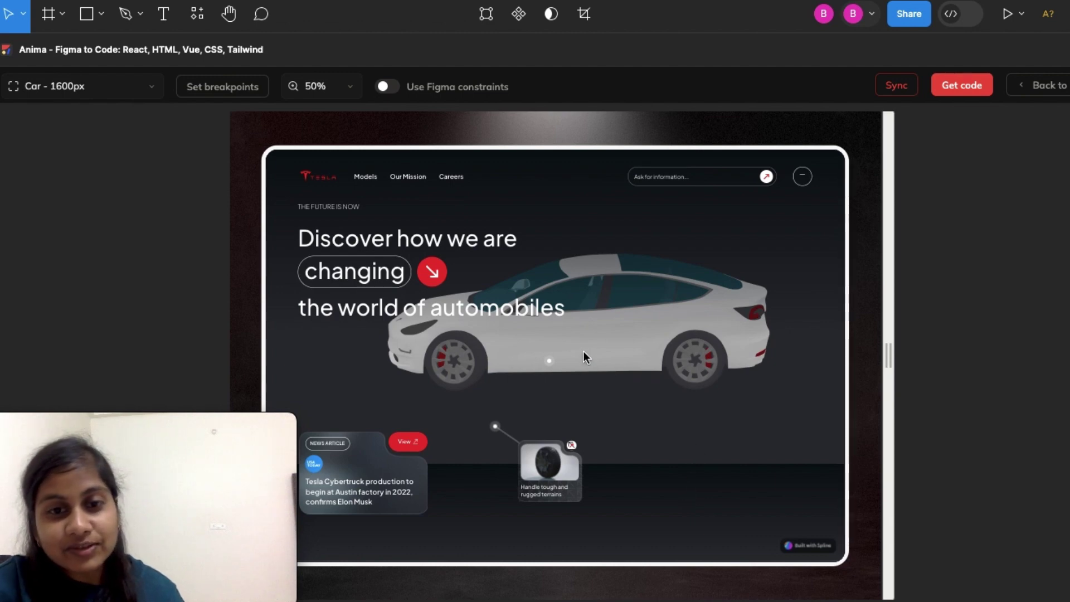
pyautogui.moveTo(604, 352); pyautogui.dragTo(422, 367)
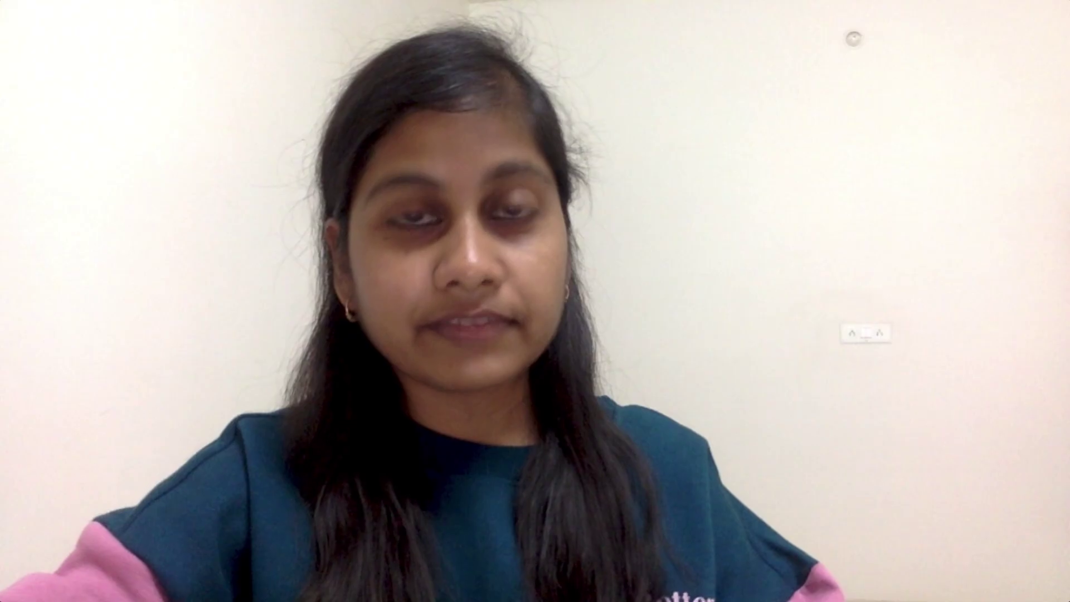